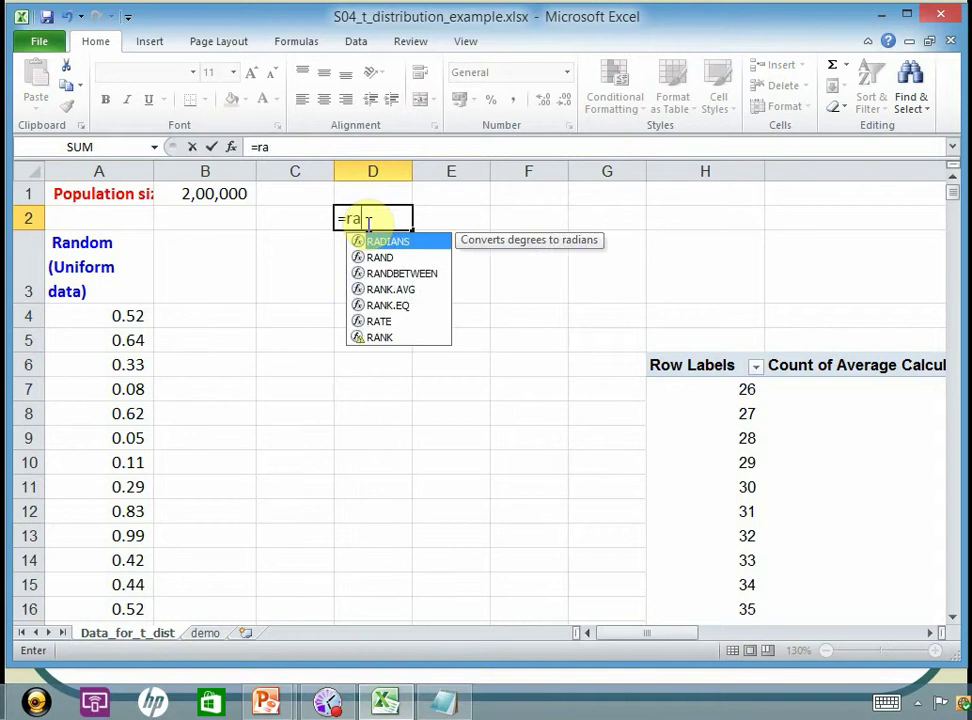
- Enter the formula =RAND() in cell D2, check it, and clear the cell again
{"action": "type", "text": "()"}
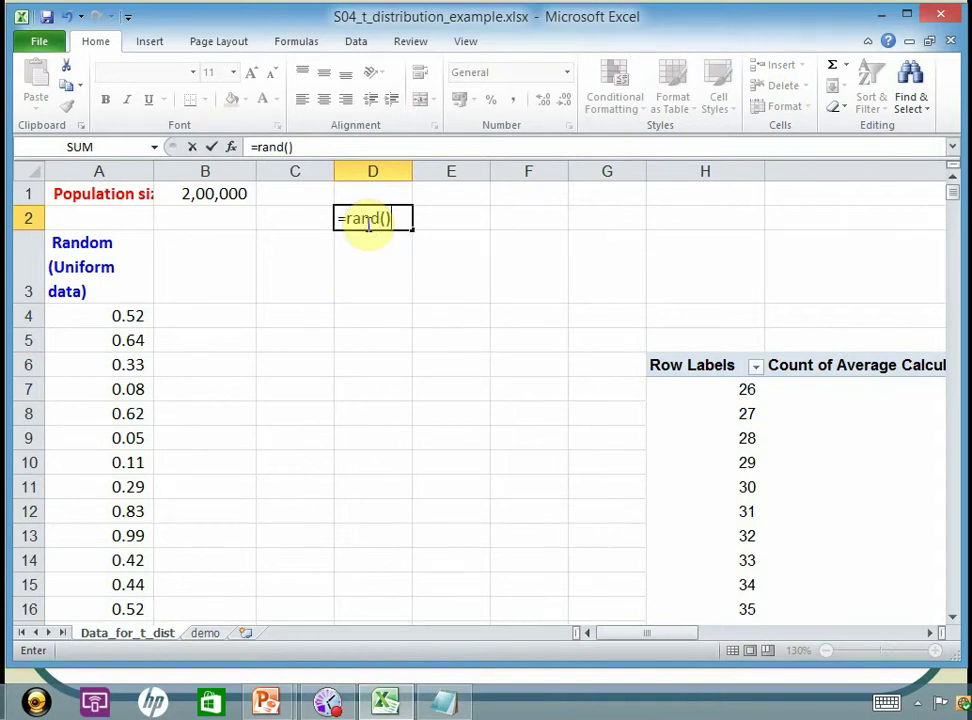
{"action": "key", "text": "Return"}
{"action": "left_click", "coordinate": [367, 222]}
{"action": "double_click", "coordinate": [364, 220]}
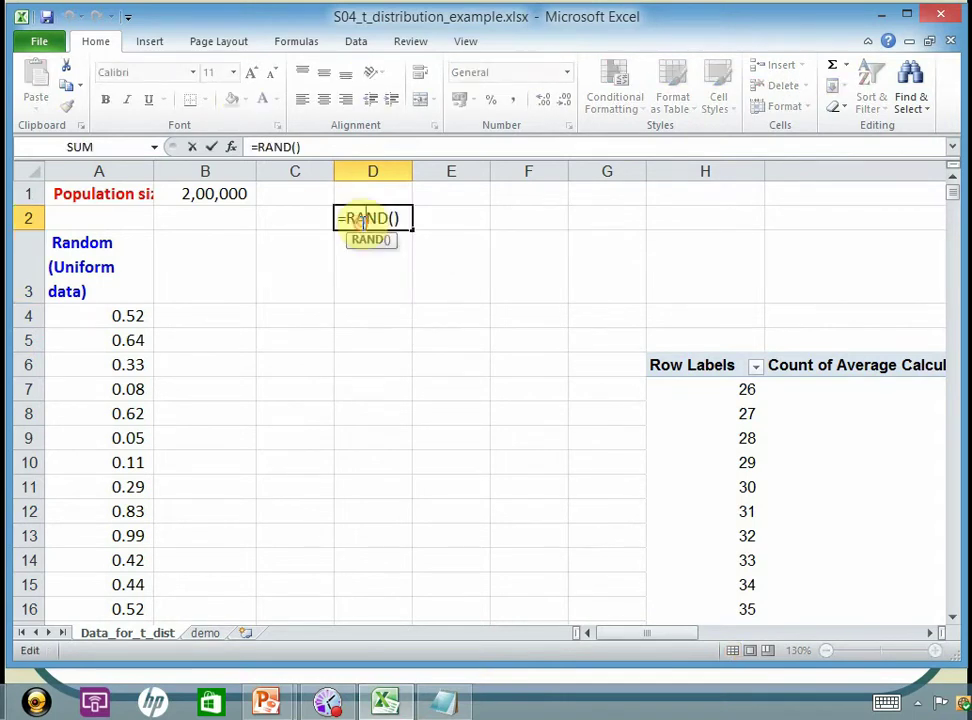
{"action": "key", "text": "Return"}
{"action": "left_click", "coordinate": [361, 222]}
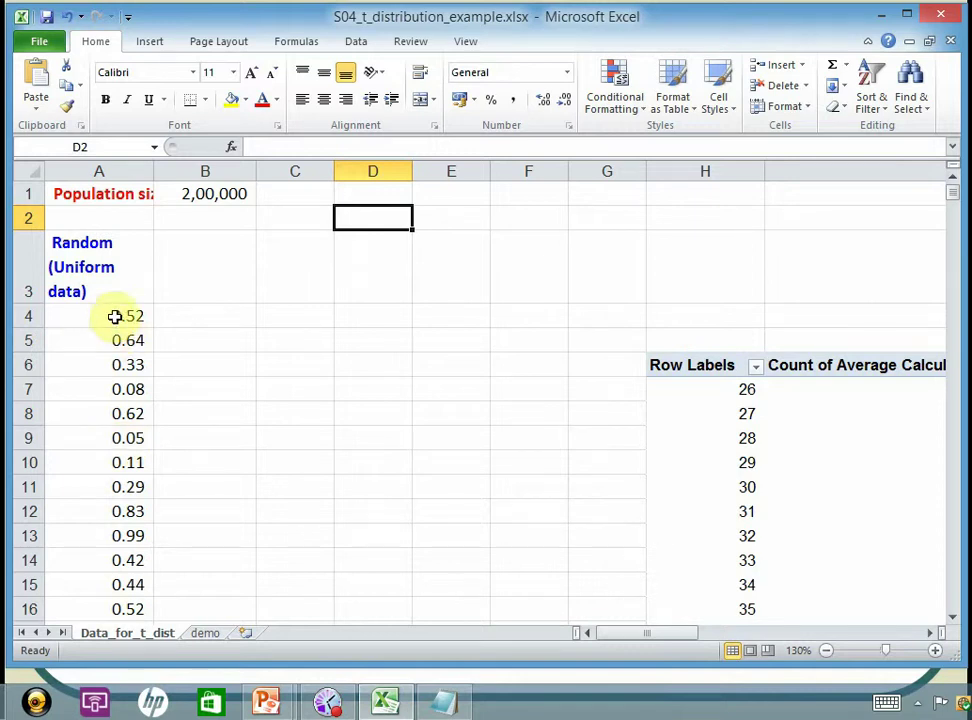
- Examine the n=30 average formula in cell B18 and the range of random values in column A that it covers
{"action": "scroll", "coordinate": [249, 426], "scroll_direction": "down", "scroll_amount": 2}
{"action": "scroll", "coordinate": [249, 426], "scroll_direction": "up", "scroll_amount": 2}
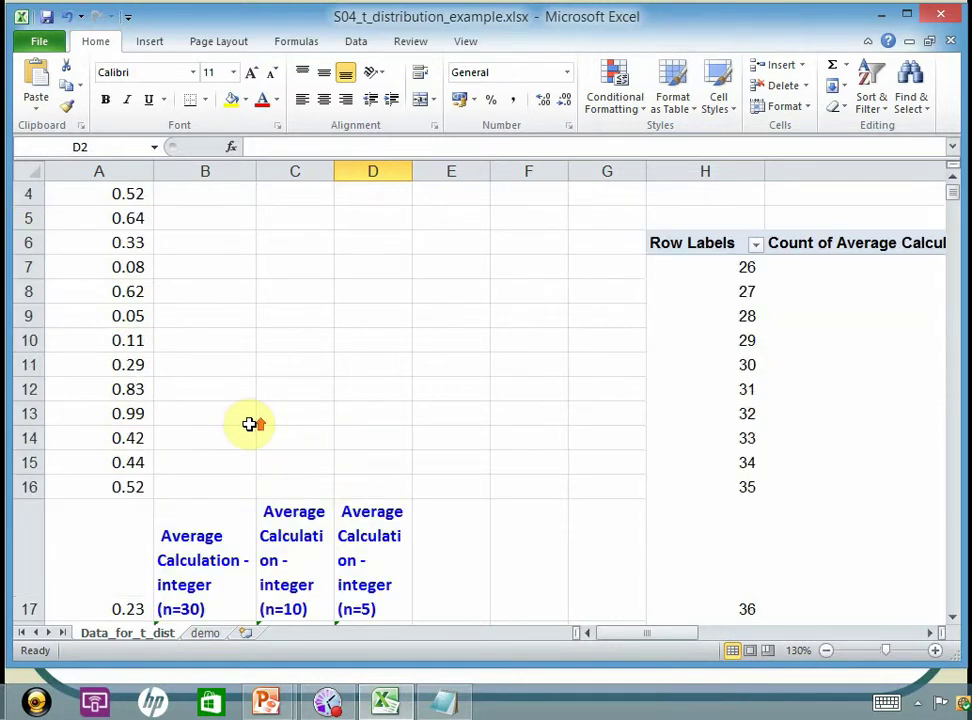
{"action": "scroll", "coordinate": [249, 426], "scroll_direction": "down", "scroll_amount": 2}
{"action": "scroll", "coordinate": [249, 424], "scroll_direction": "down", "scroll_amount": 1}
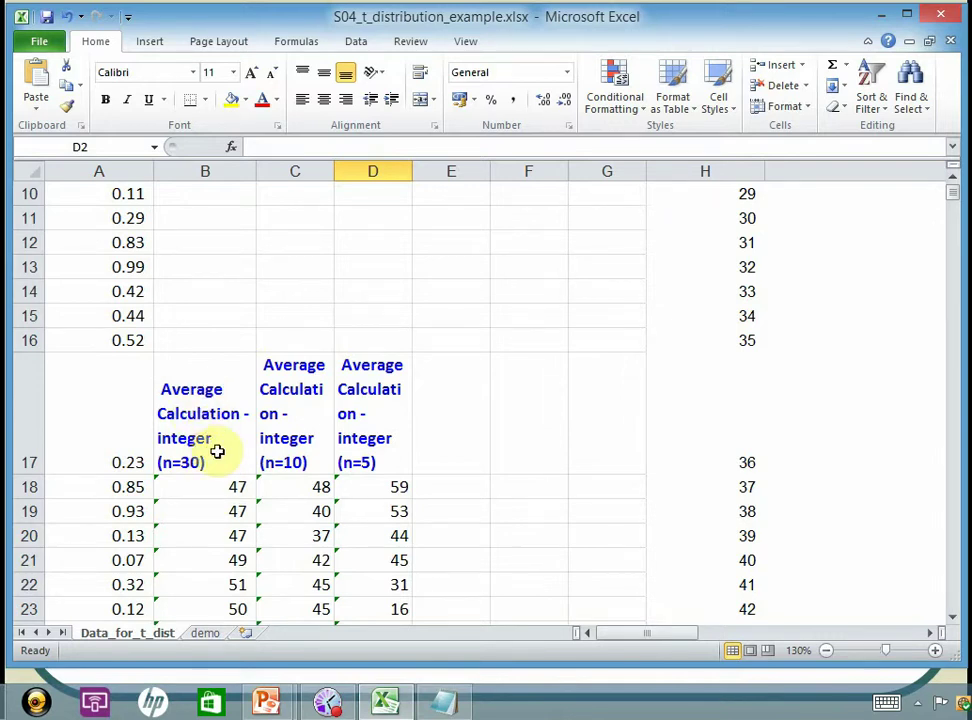
{"action": "left_click", "coordinate": [229, 488]}
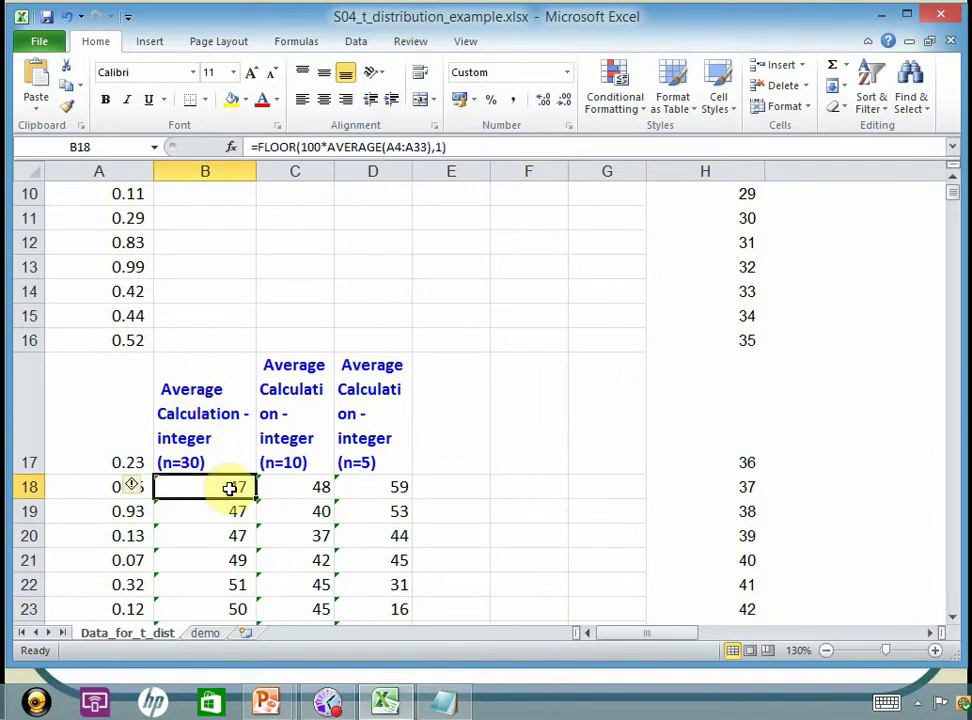
{"action": "double_click", "coordinate": [229, 488]}
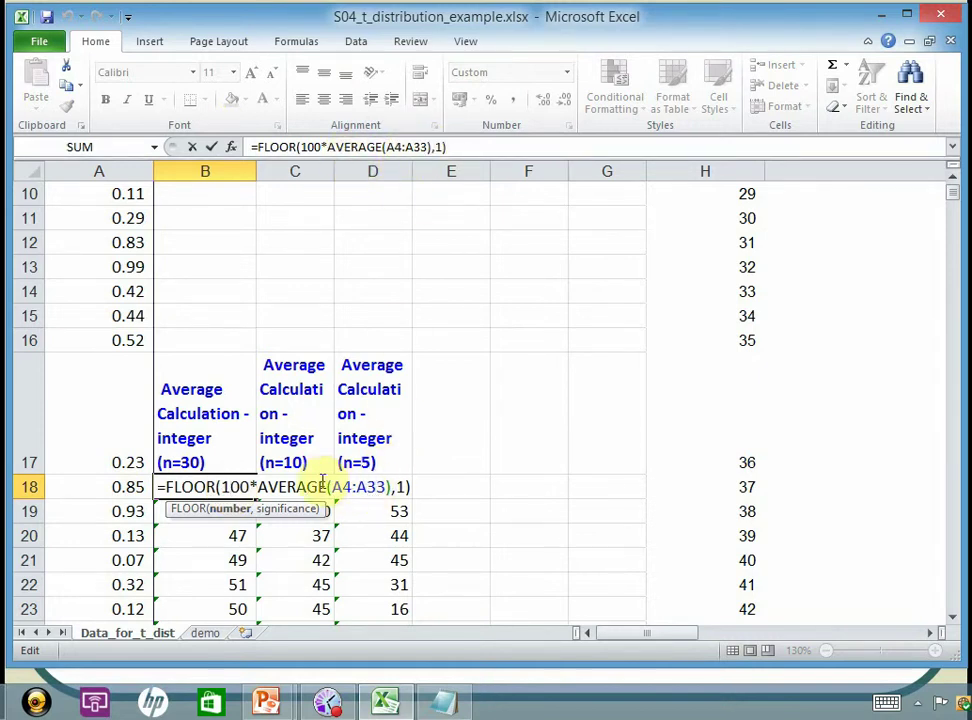
{"action": "scroll", "coordinate": [340, 458], "scroll_direction": "up", "scroll_amount": 3}
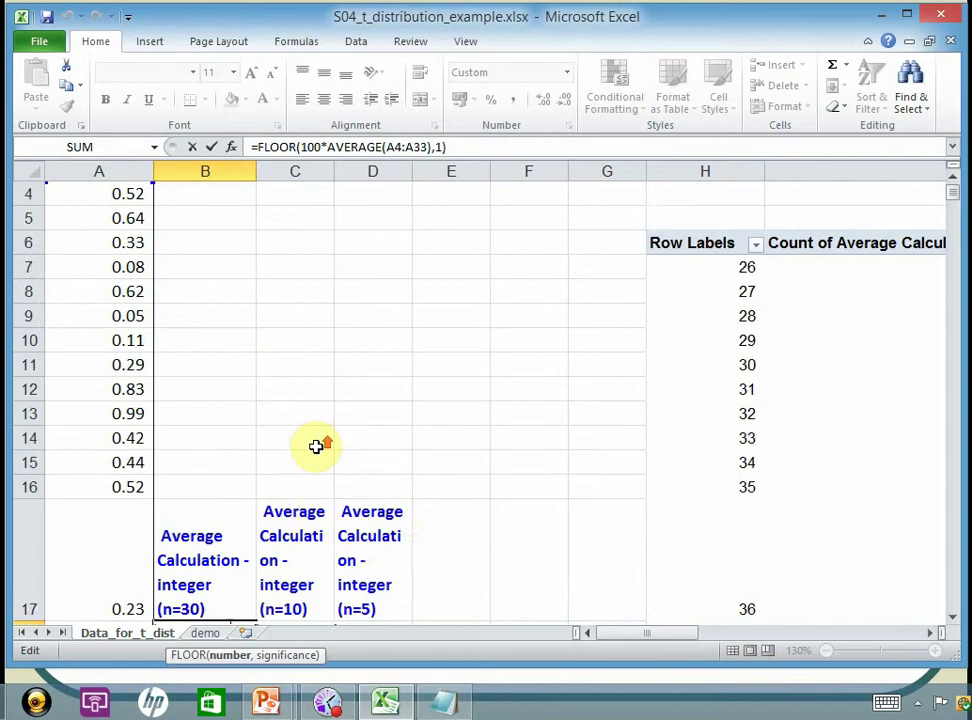
{"action": "scroll", "coordinate": [160, 420], "scroll_direction": "down", "scroll_amount": 6}
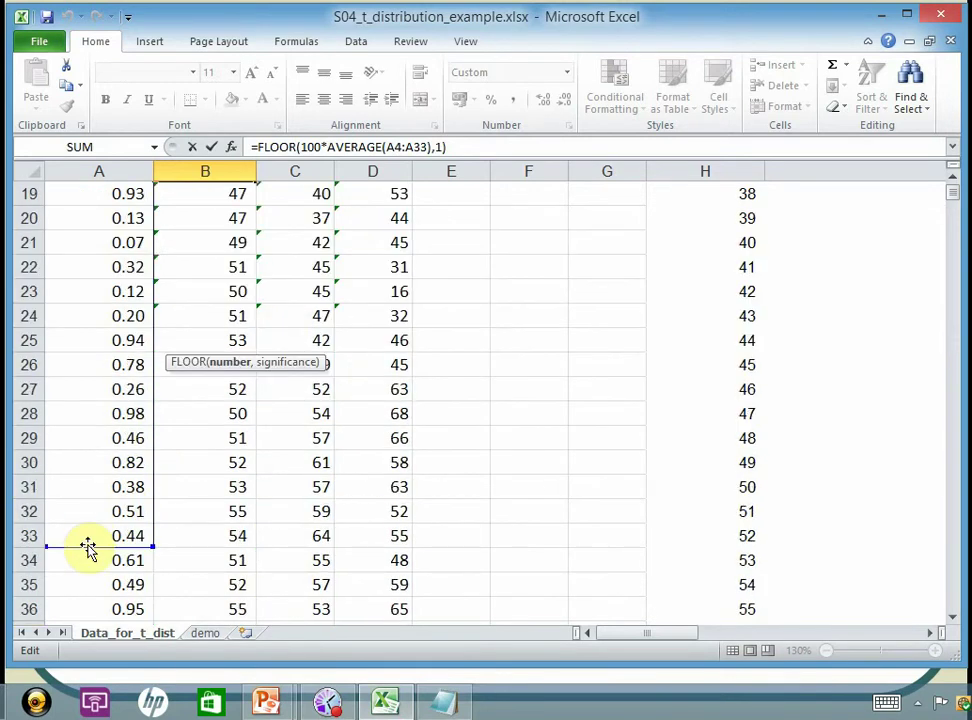
{"action": "scroll", "coordinate": [200, 520], "scroll_direction": "up", "scroll_amount": 1}
{"action": "scroll", "coordinate": [271, 507], "scroll_direction": "up", "scroll_amount": 1}
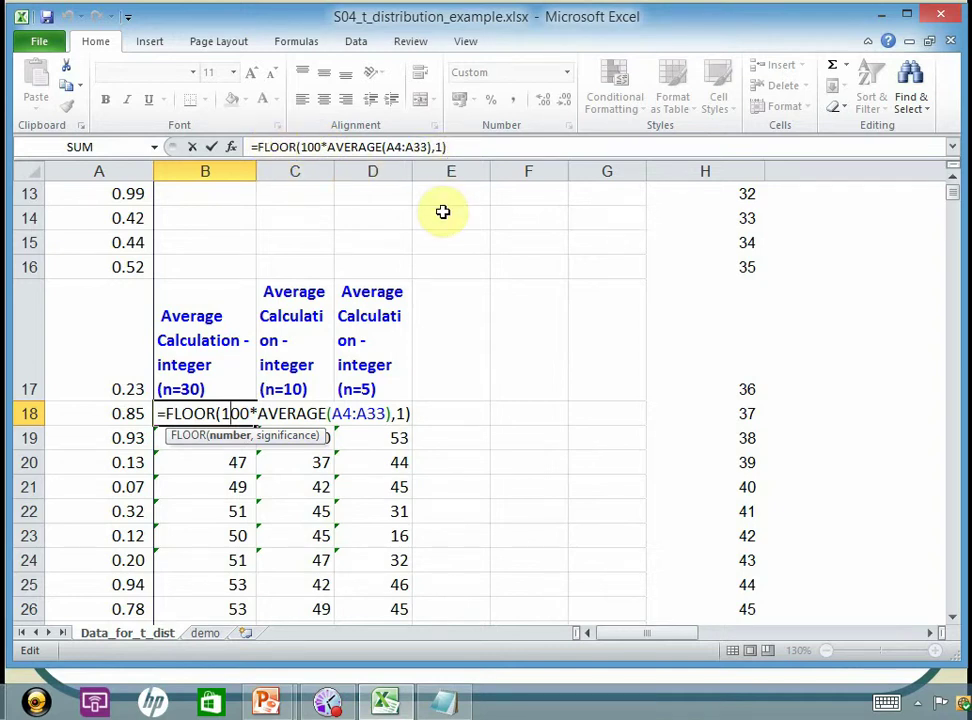
{"action": "key", "text": "Return"}
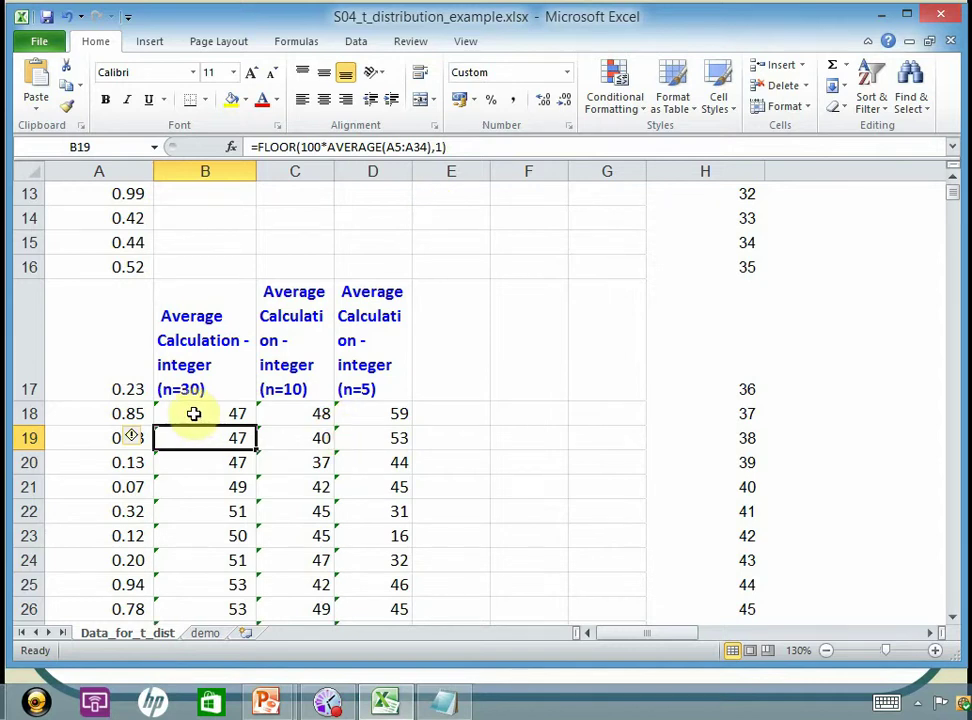
- Examine the n=10 average formula in C18 and the n=5 average formula in D18 with their source ranges
{"action": "left_click", "coordinate": [293, 411]}
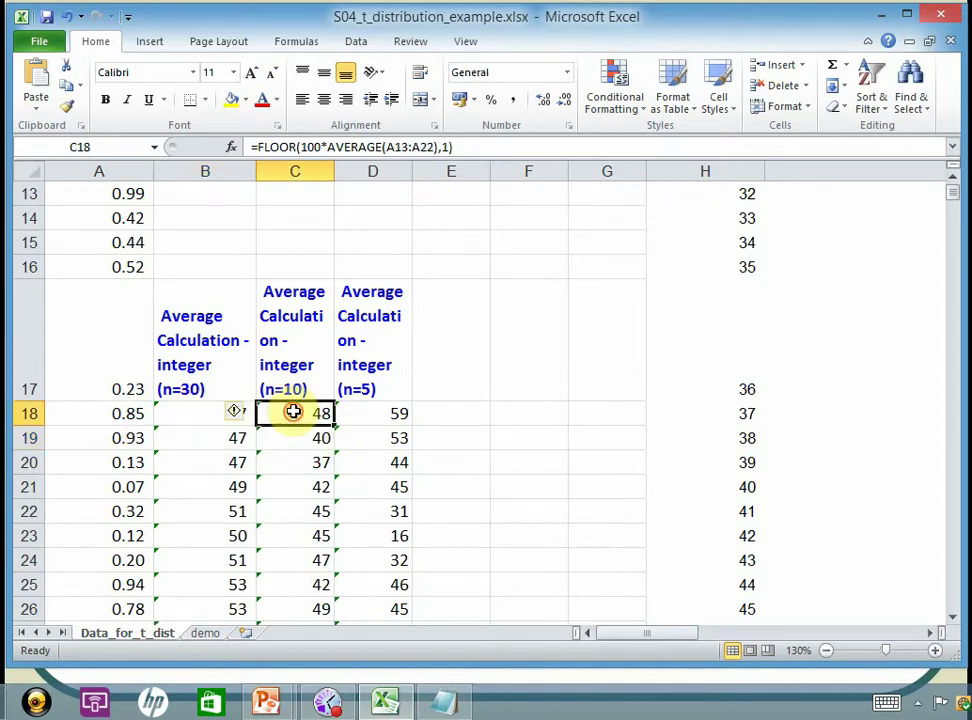
{"action": "double_click", "coordinate": [293, 411]}
{"action": "scroll", "coordinate": [293, 411], "scroll_direction": "up", "scroll_amount": 1}
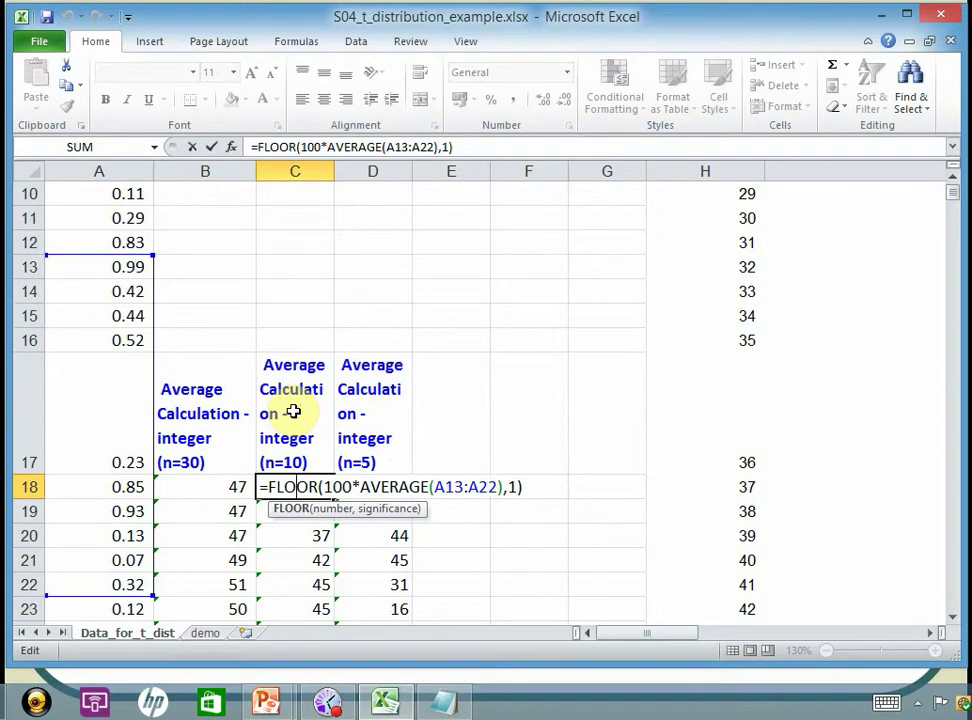
{"action": "key", "text": "Return"}
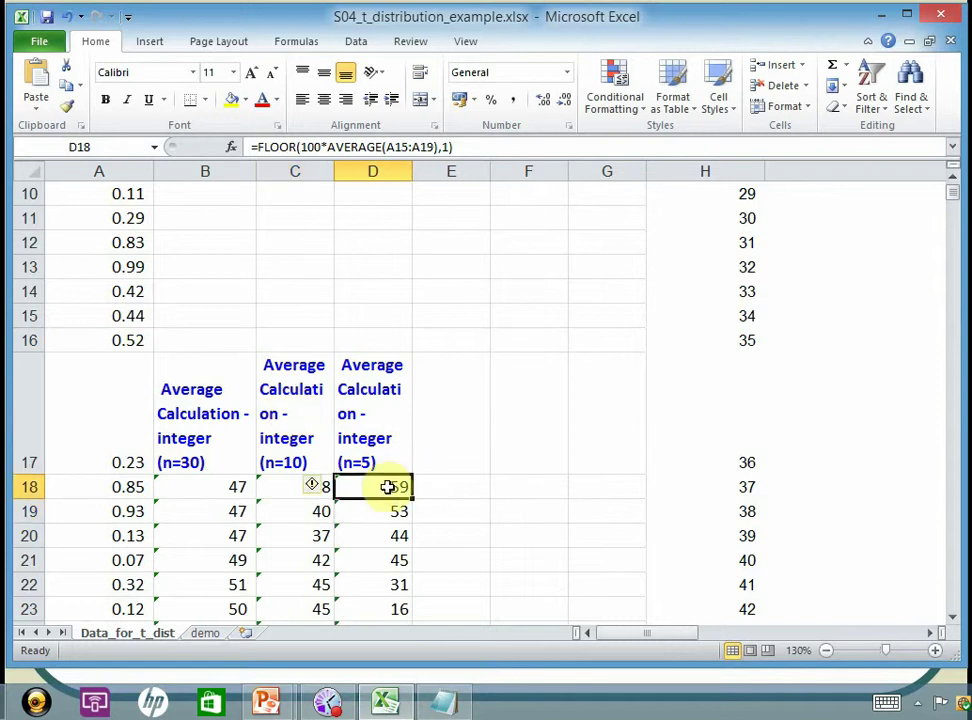
{"action": "double_click", "coordinate": [386, 486]}
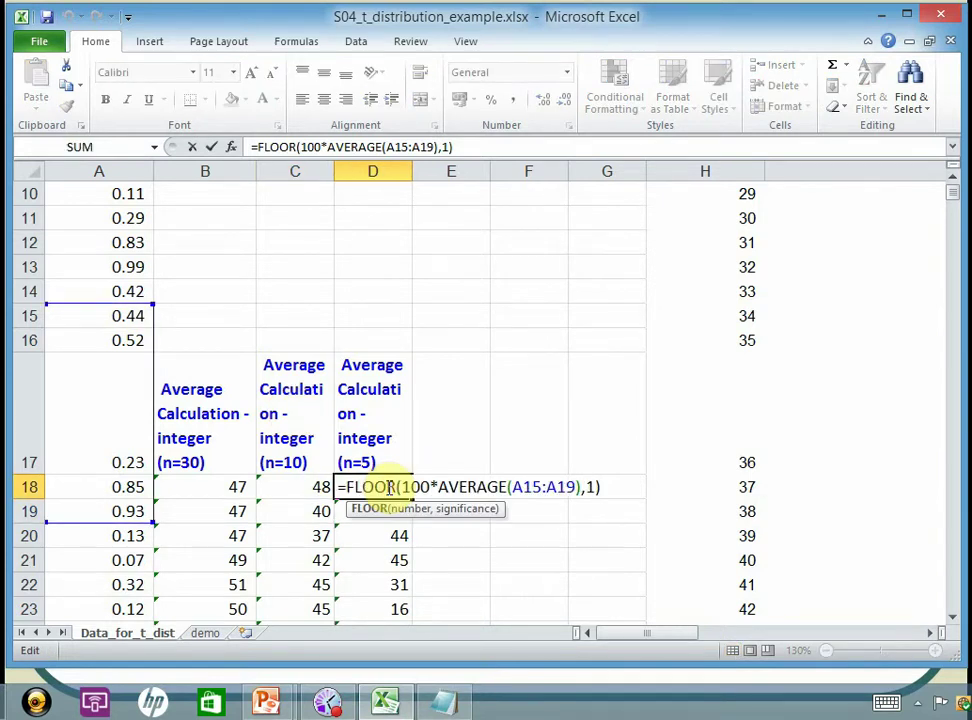
{"action": "key", "text": "Return"}
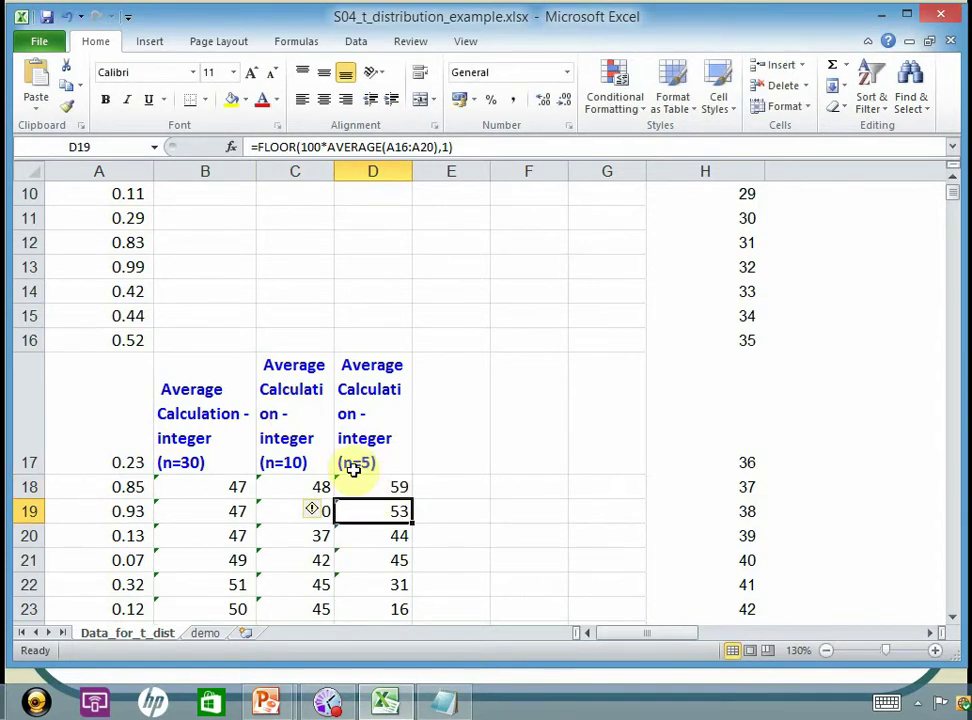
- Try to create a PivotTable from the n=30 average column, range B17:B199988
{"action": "left_click", "coordinate": [196, 420]}
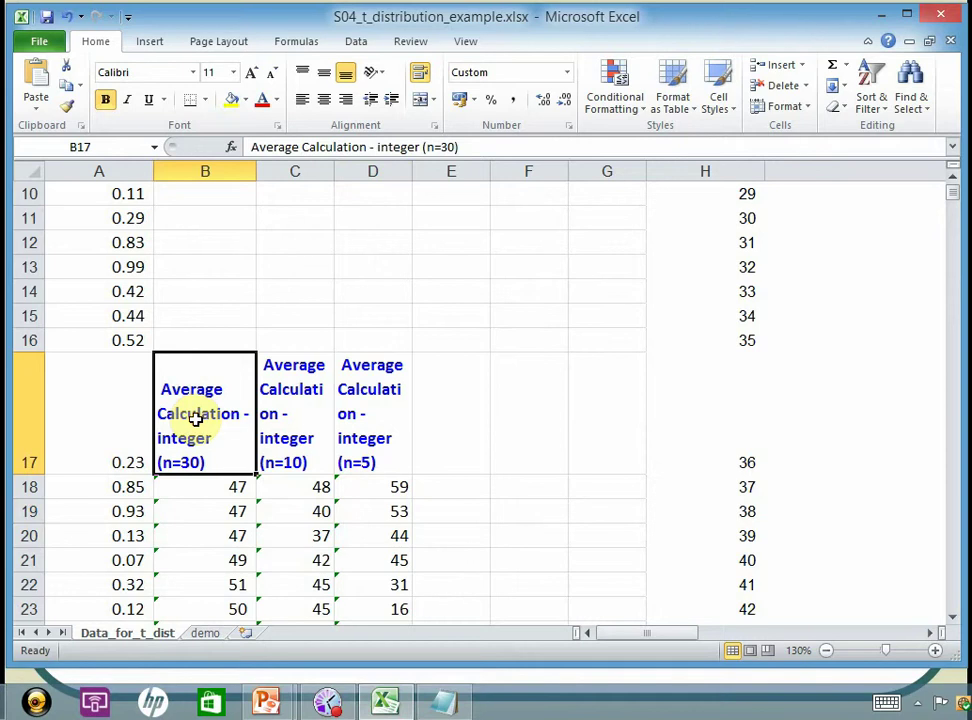
{"action": "key", "text": "ctrl+shift+Down"}
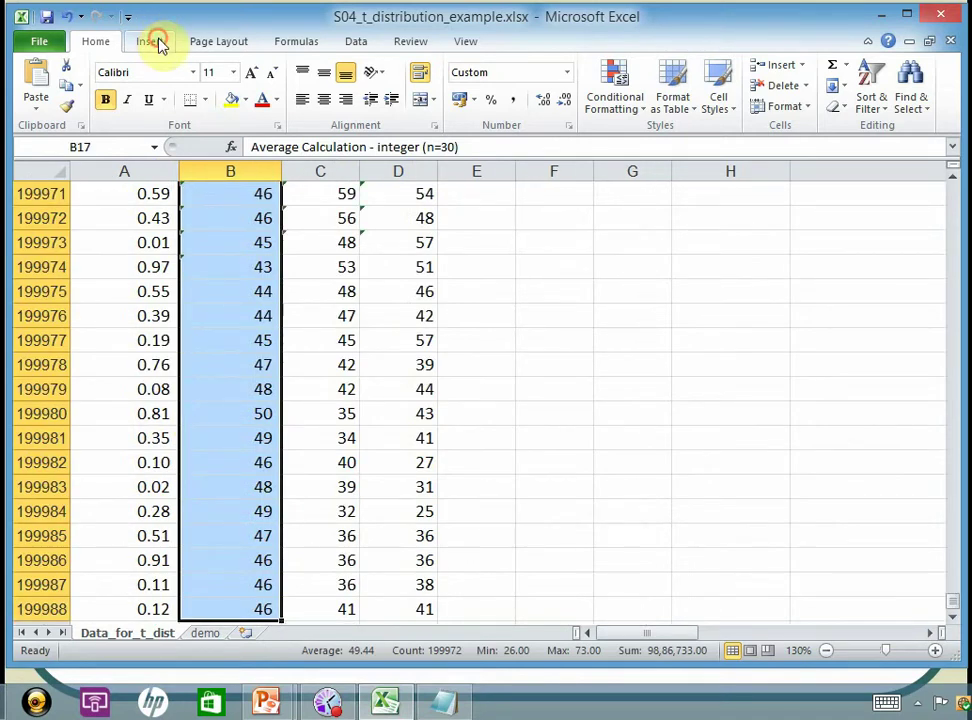
{"action": "left_click", "coordinate": [152, 41]}
{"action": "left_click", "coordinate": [40, 82]}
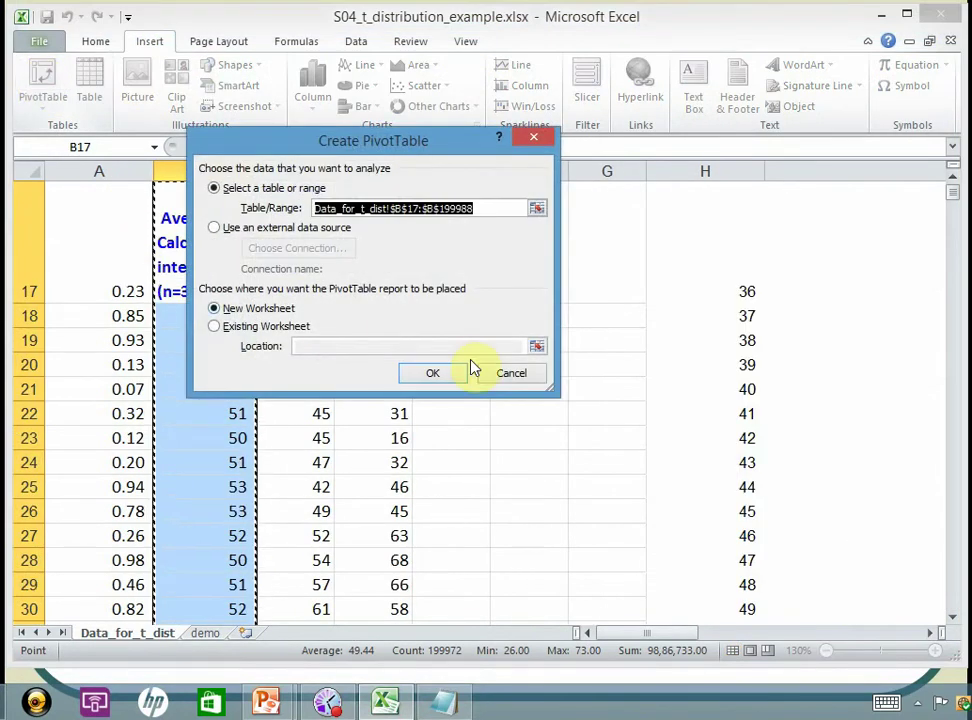
{"action": "left_click", "coordinate": [512, 373]}
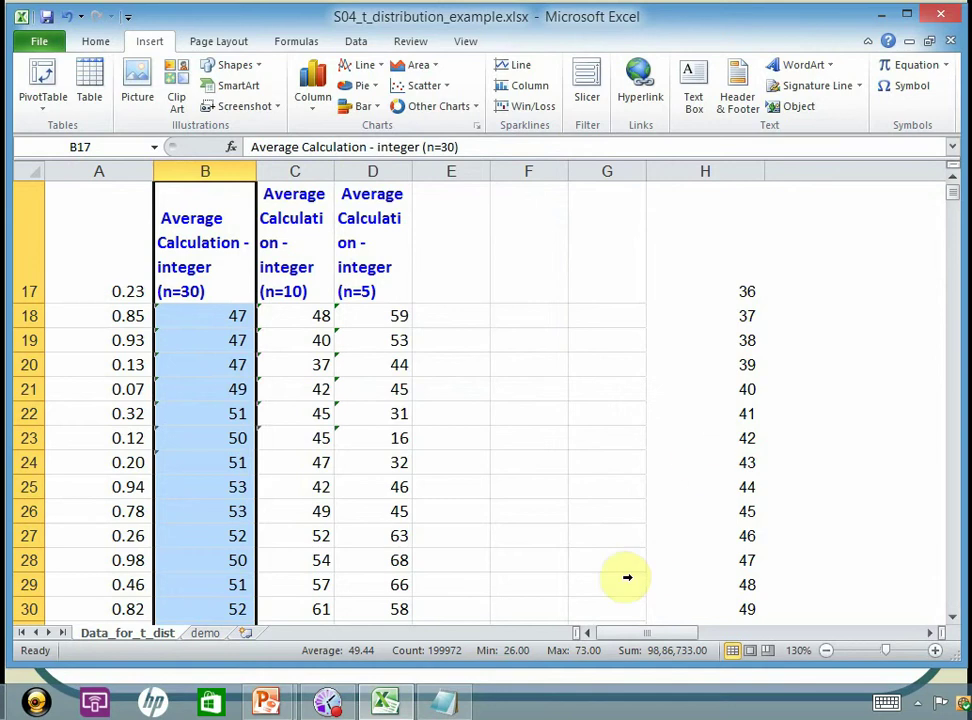
- Examine the n=30 PivotTable's field layout and its count for each average value, down to the grand total
{"action": "scroll", "coordinate": [627, 577], "scroll_direction": "up", "scroll_amount": 5}
{"action": "left_click", "coordinate": [791, 430]}
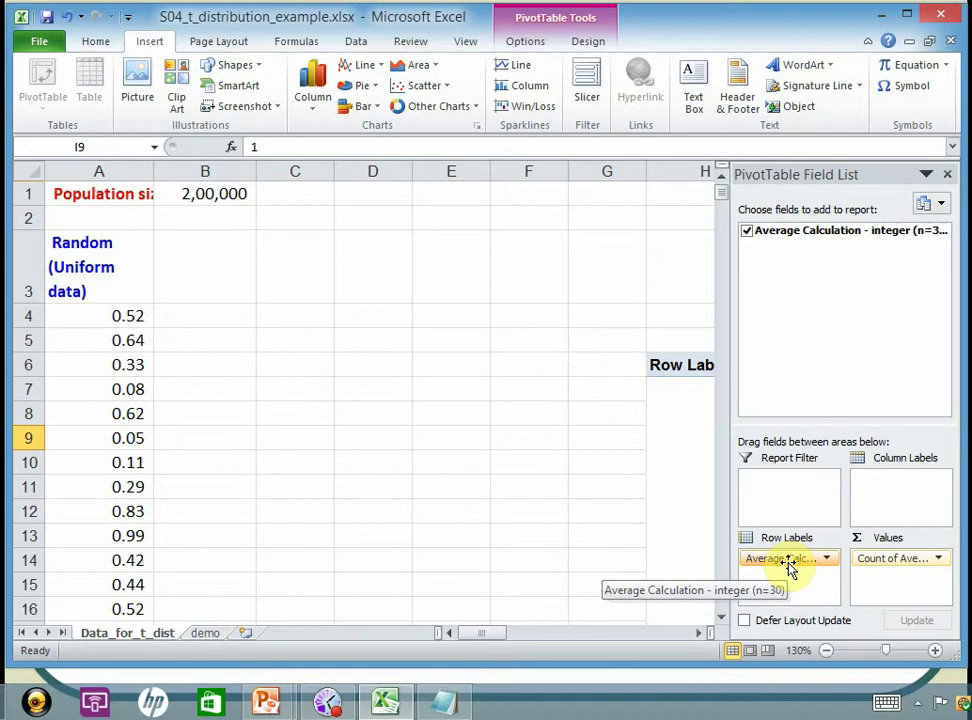
{"action": "left_click", "coordinate": [625, 534]}
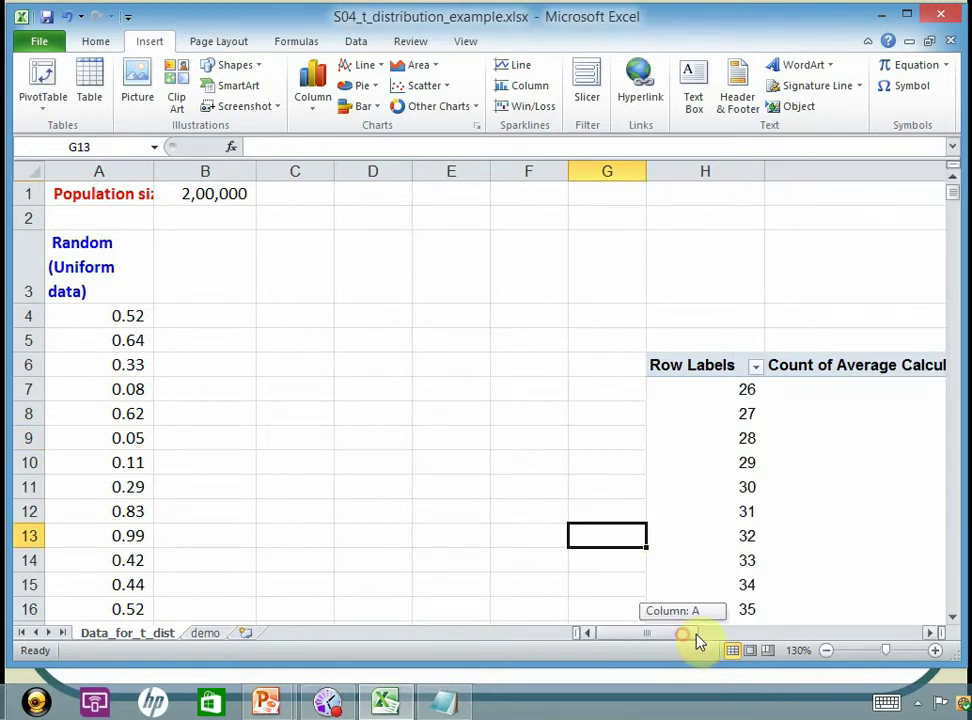
{"action": "left_click_drag", "start_coordinate": [700, 642], "coordinate": [740, 644]}
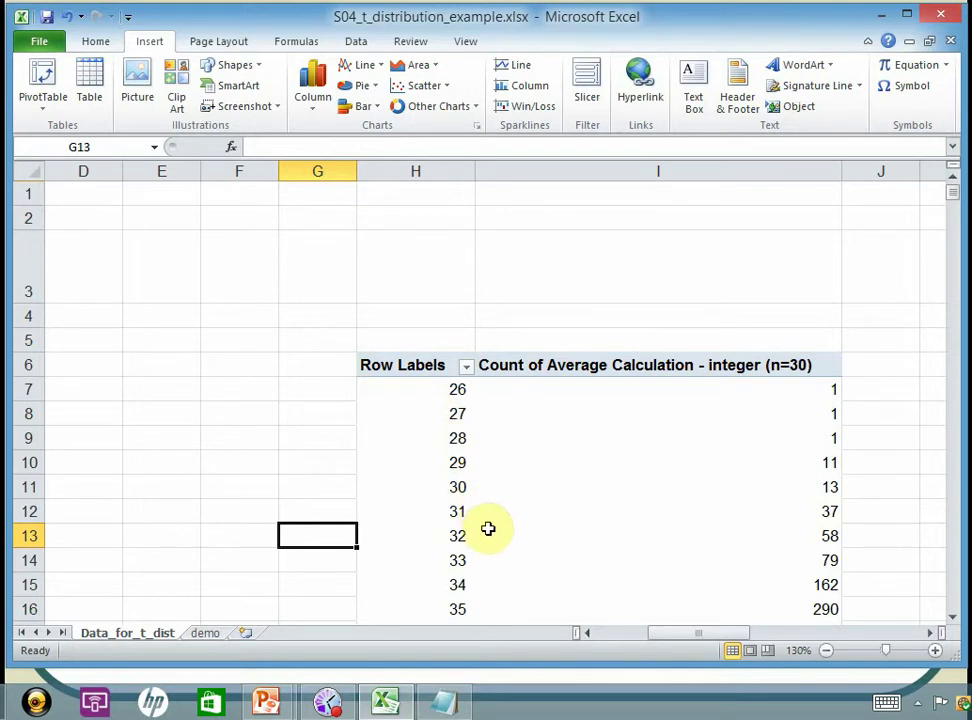
{"action": "scroll", "coordinate": [536, 603], "scroll_direction": "down", "scroll_amount": 1}
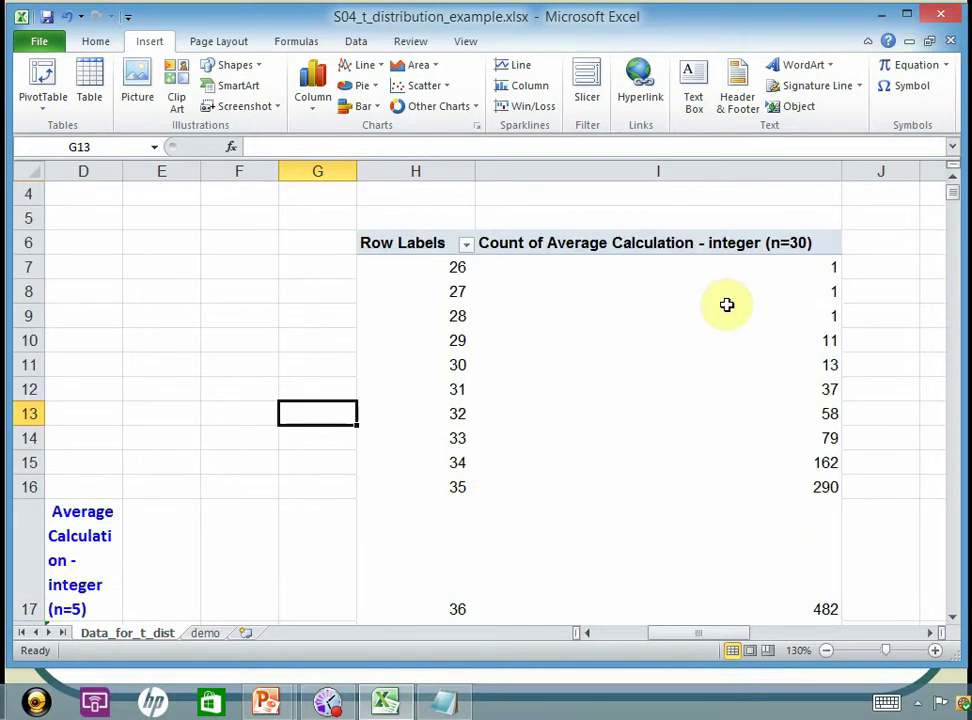
{"action": "scroll", "coordinate": [727, 310], "scroll_direction": "down", "scroll_amount": 5}
{"action": "scroll", "coordinate": [736, 322], "scroll_direction": "down", "scroll_amount": 2}
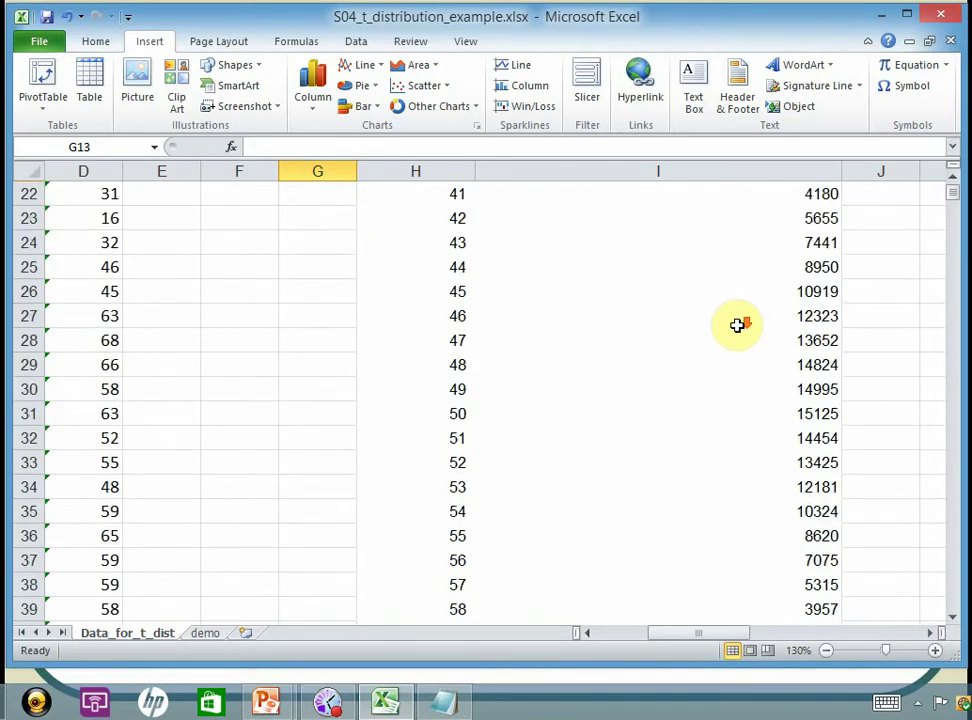
{"action": "scroll", "coordinate": [789, 438], "scroll_direction": "down", "scroll_amount": 5}
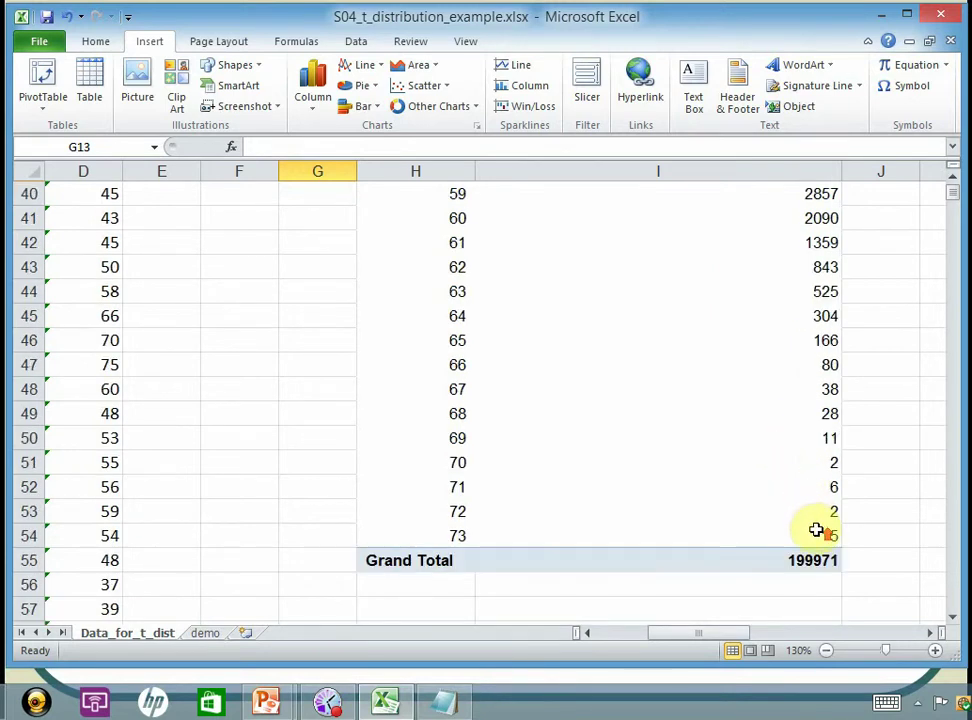
{"action": "scroll", "coordinate": [816, 529], "scroll_direction": "up", "scroll_amount": 13}
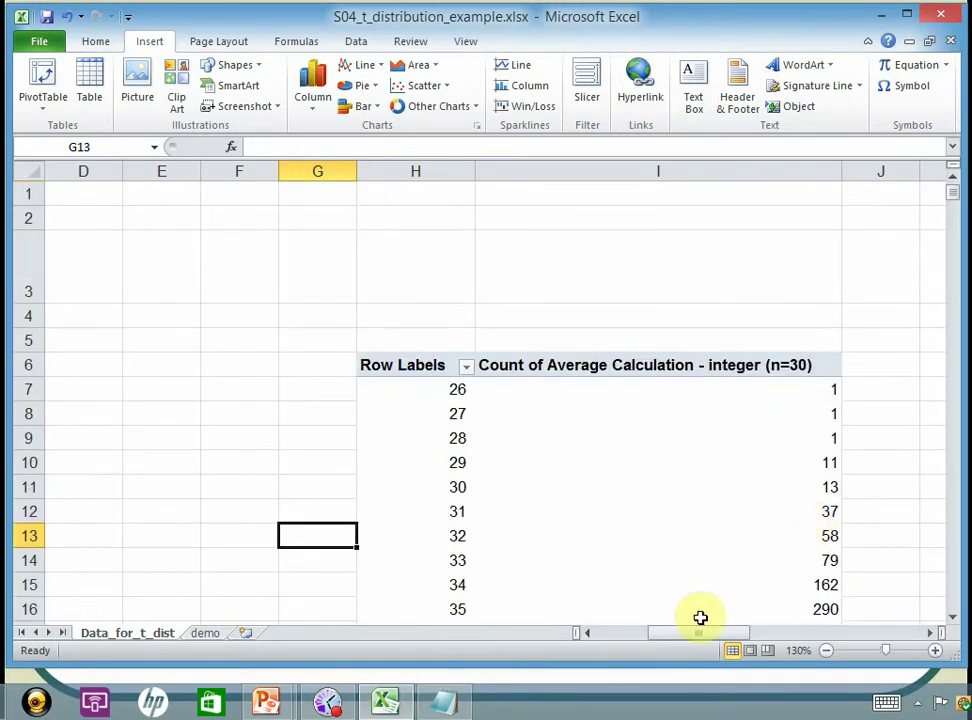
- Examine the n=10 PivotTable's average values and the count of each
{"action": "left_click_drag", "start_coordinate": [705, 633], "coordinate": [823, 652]}
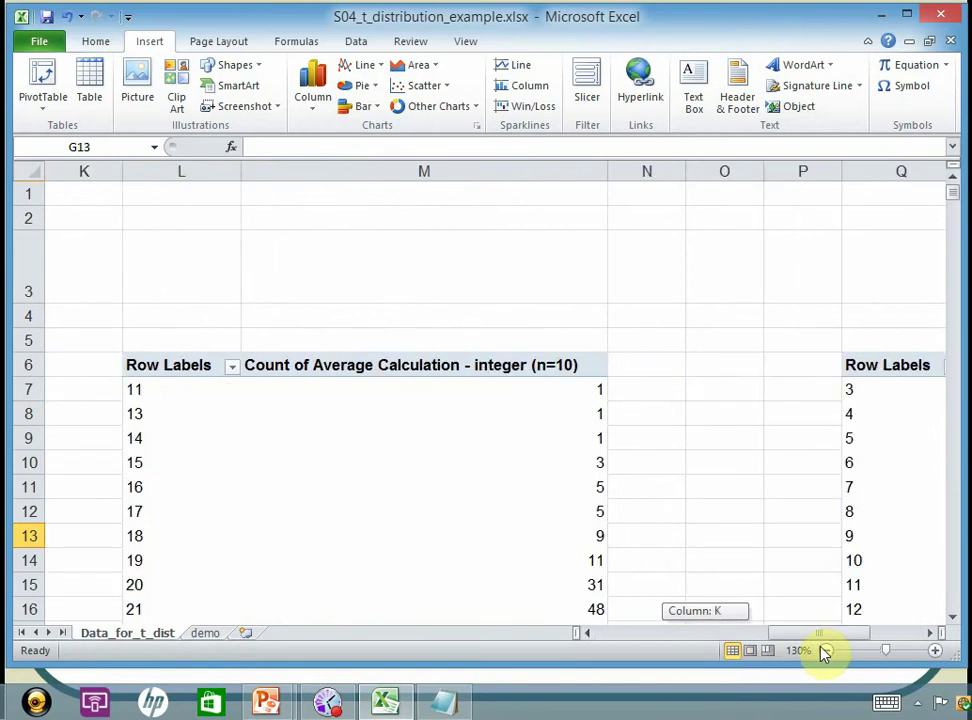
{"action": "mouse_move", "coordinate": [499, 386]}
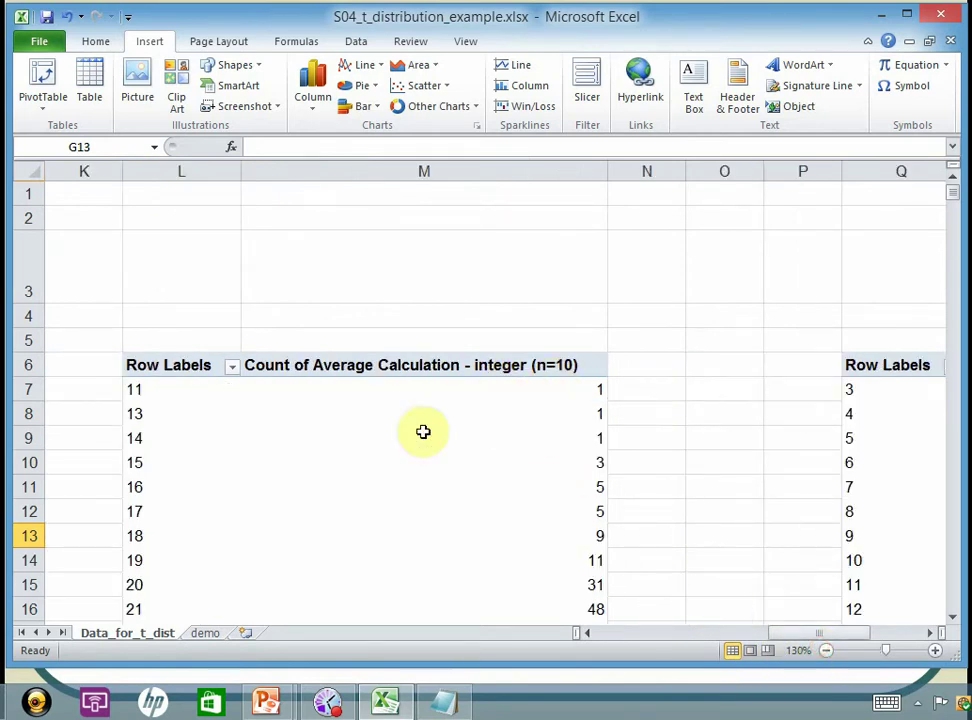
{"action": "scroll", "coordinate": [438, 460], "scroll_direction": "down", "scroll_amount": 3}
{"action": "scroll", "coordinate": [438, 460], "scroll_direction": "down", "scroll_amount": 9}
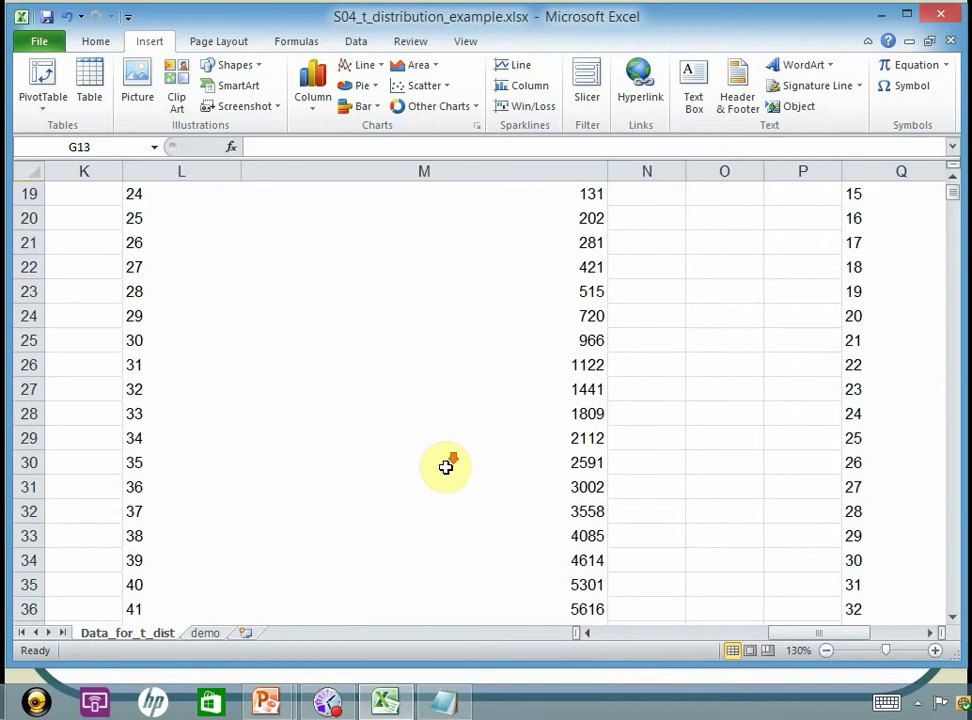
{"action": "scroll", "coordinate": [447, 464], "scroll_direction": "up", "scroll_amount": 5}
{"action": "scroll", "coordinate": [447, 468], "scroll_direction": "up", "scroll_amount": 7}
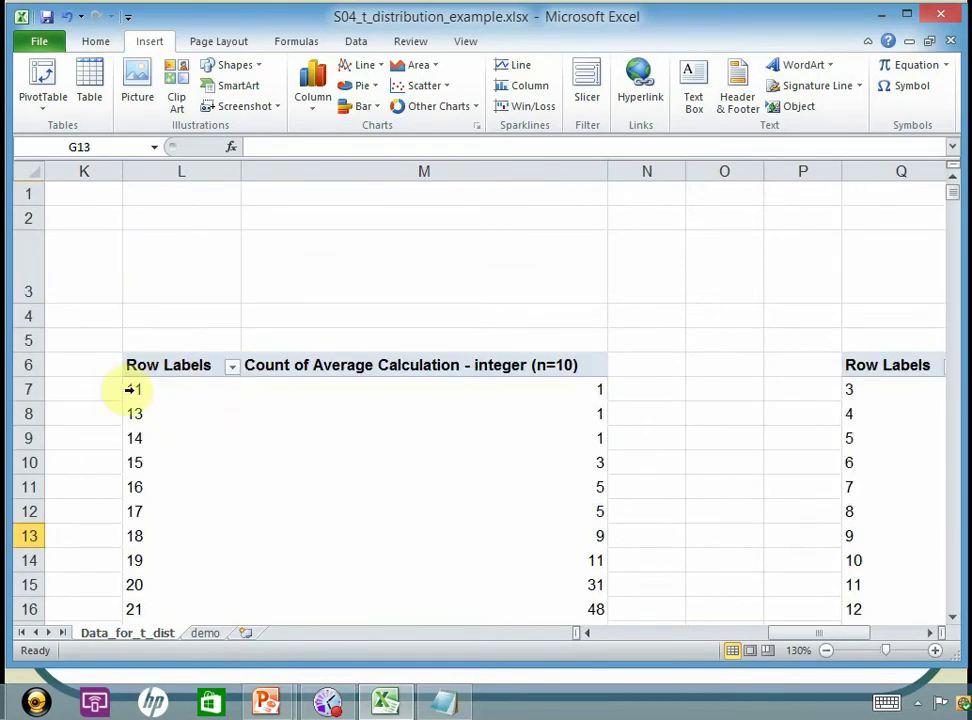
- Examine the n=5 PivotTable's counts and compare its starting values with those of the n=30 and n=10 tables
{"action": "left_click_drag", "start_coordinate": [794, 632], "coordinate": [887, 643]}
{"action": "scroll", "coordinate": [714, 515], "scroll_direction": "down", "scroll_amount": 1}
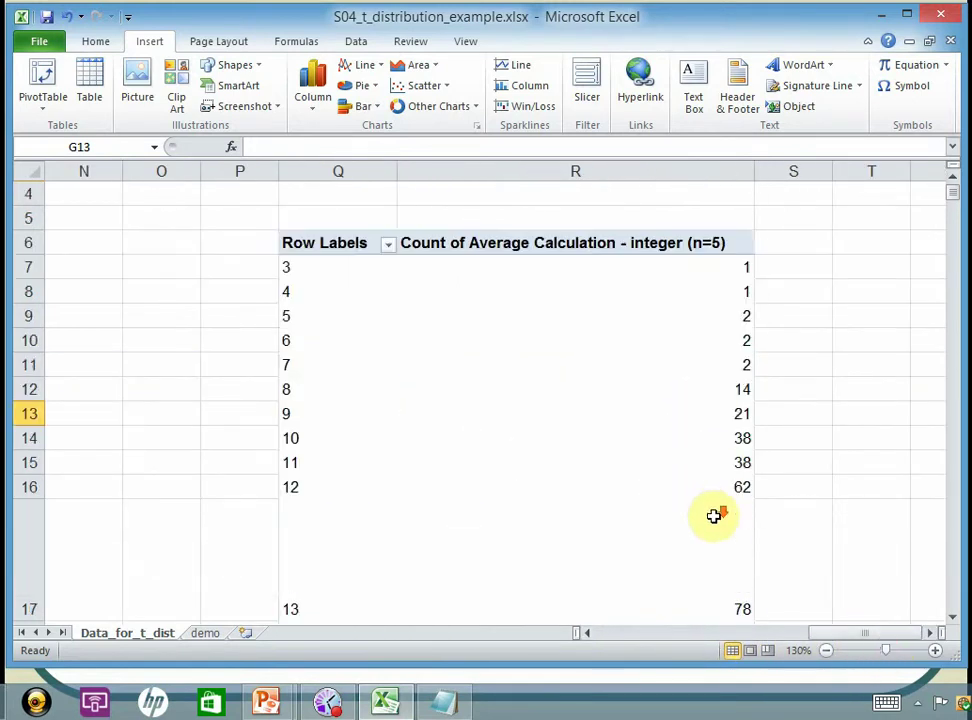
{"action": "scroll", "coordinate": [714, 515], "scroll_direction": "down", "scroll_amount": 6}
{"action": "scroll", "coordinate": [716, 520], "scroll_direction": "up", "scroll_amount": 7}
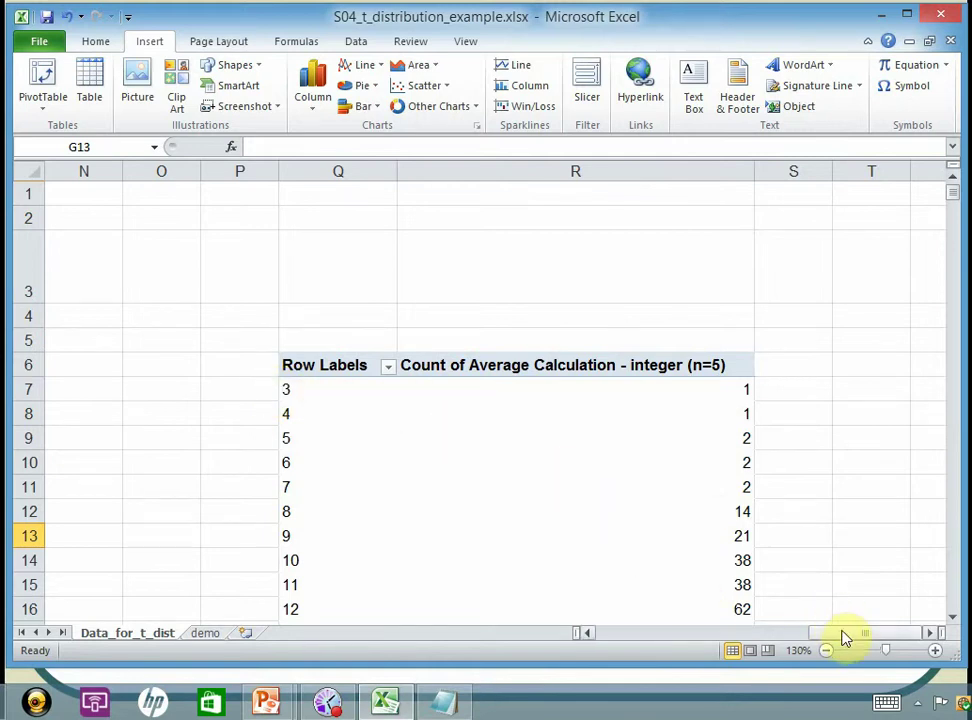
{"action": "left_click_drag", "start_coordinate": [840, 638], "coordinate": [713, 655]}
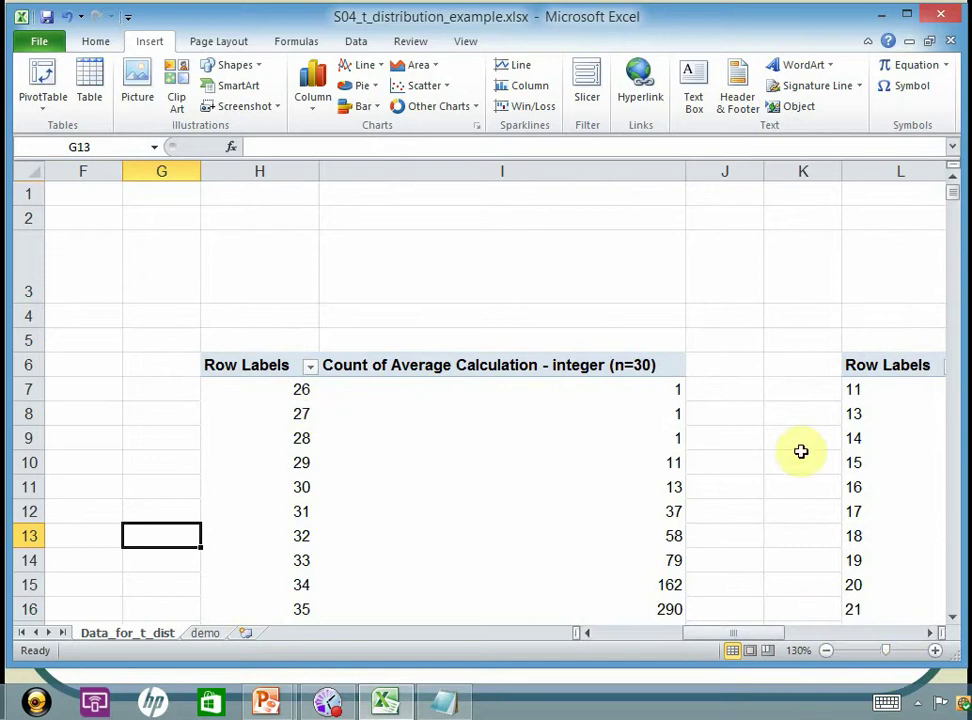
{"action": "left_click_drag", "start_coordinate": [745, 632], "coordinate": [842, 642]}
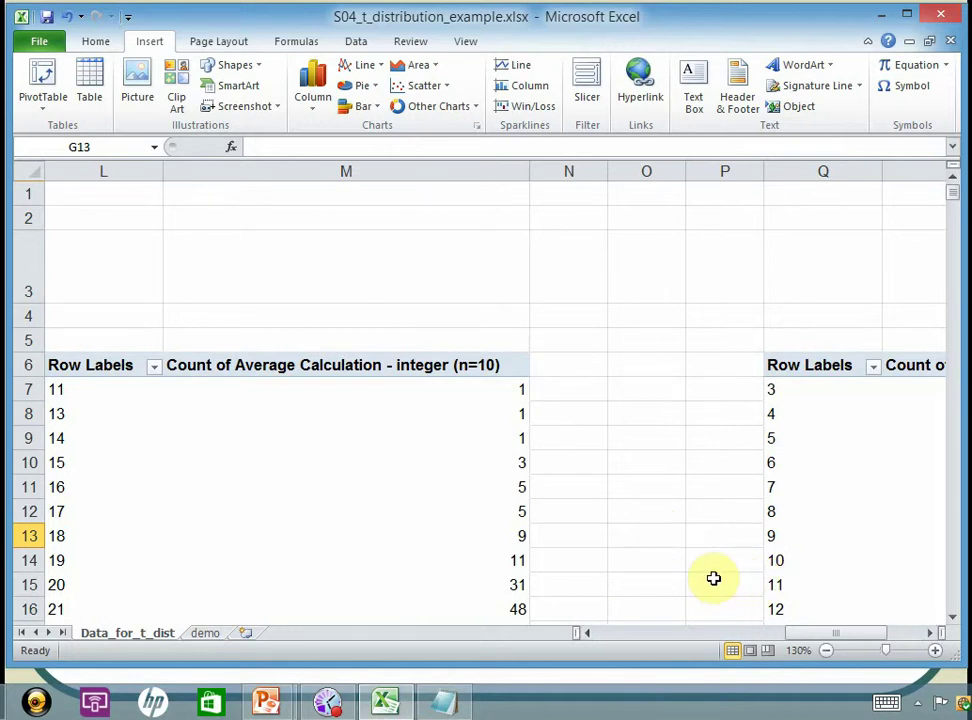
- Open the demo sheet at 130% zoom and examine its combined table of averages with the n=5 and n=10 counts
{"action": "left_click", "coordinate": [207, 634]}
{"action": "left_click_drag", "start_coordinate": [790, 642], "coordinate": [671, 655]}
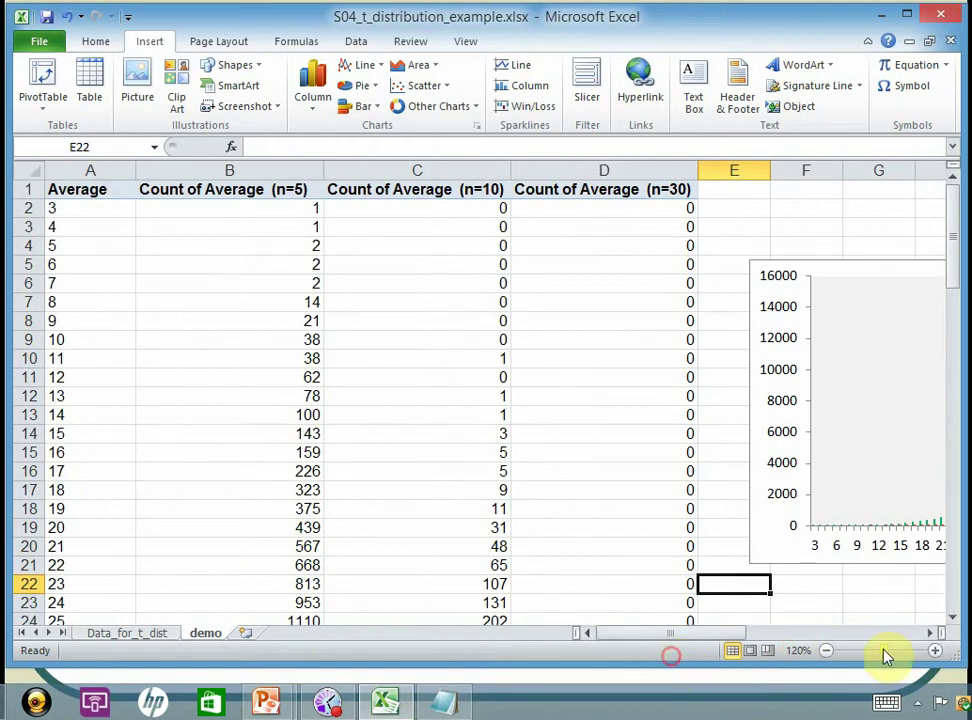
{"action": "left_click", "coordinate": [935, 651]}
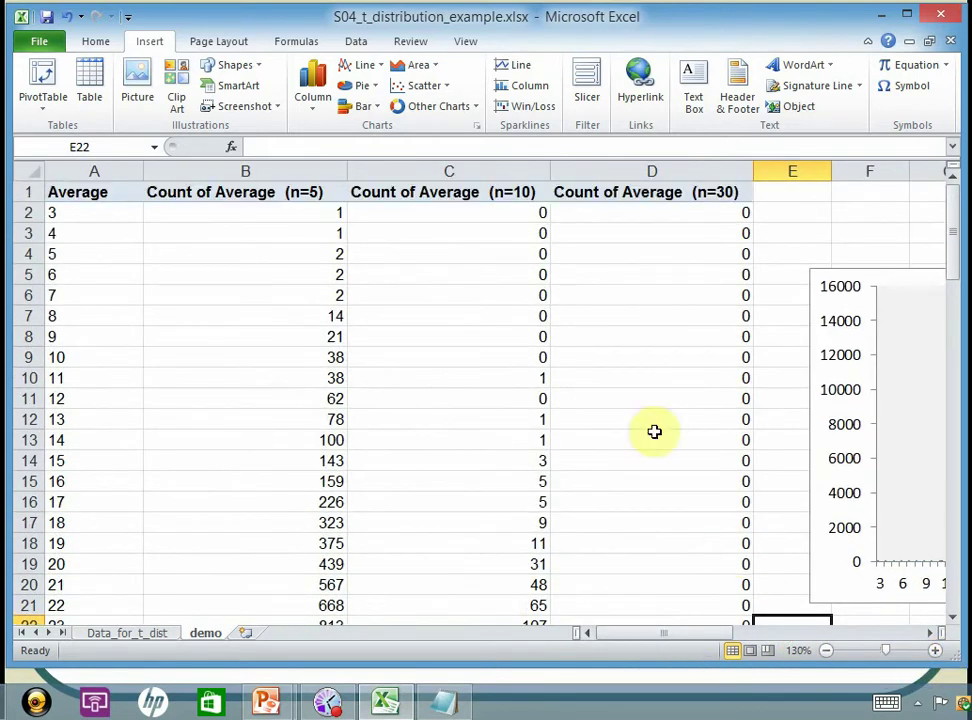
{"action": "left_click", "coordinate": [258, 212]}
{"action": "left_click", "coordinate": [272, 292]}
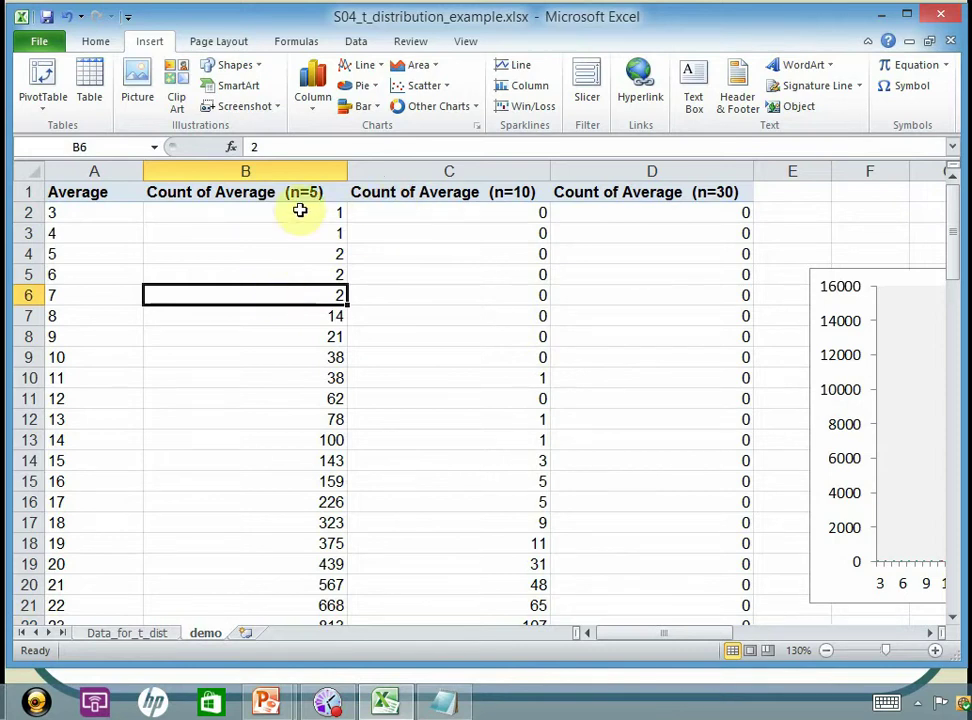
{"action": "left_click", "coordinate": [84, 215]}
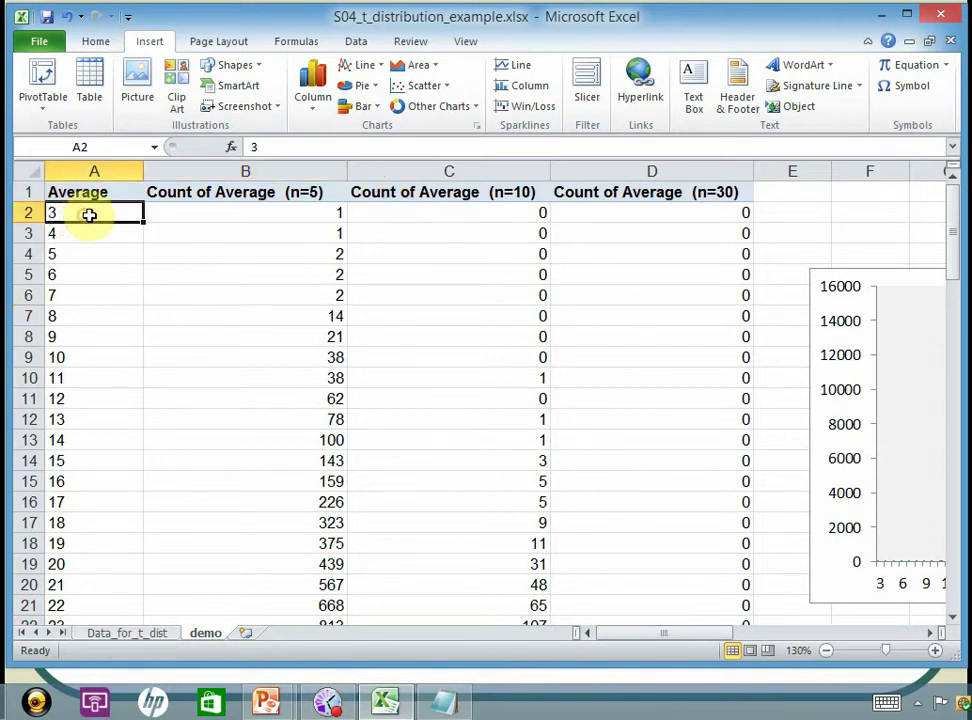
{"action": "left_click", "coordinate": [520, 215]}
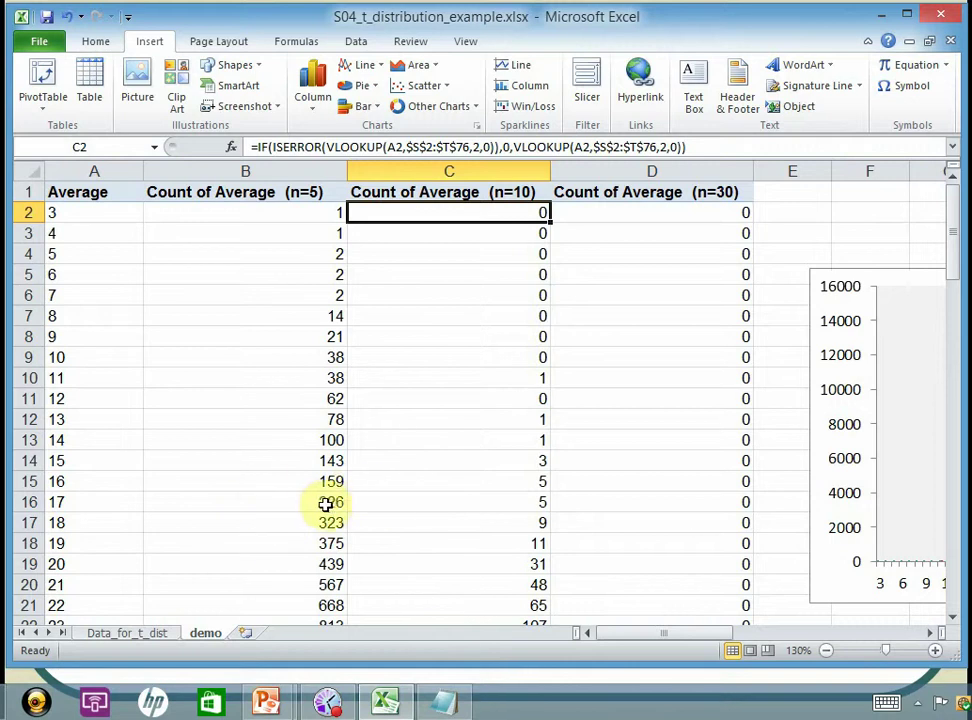
- Compare the demo table's n=5 and n=10 counts for average 19 with the n=10 PivotTable on the Data_for_t_dist sheet
{"action": "left_click", "coordinate": [310, 543]}
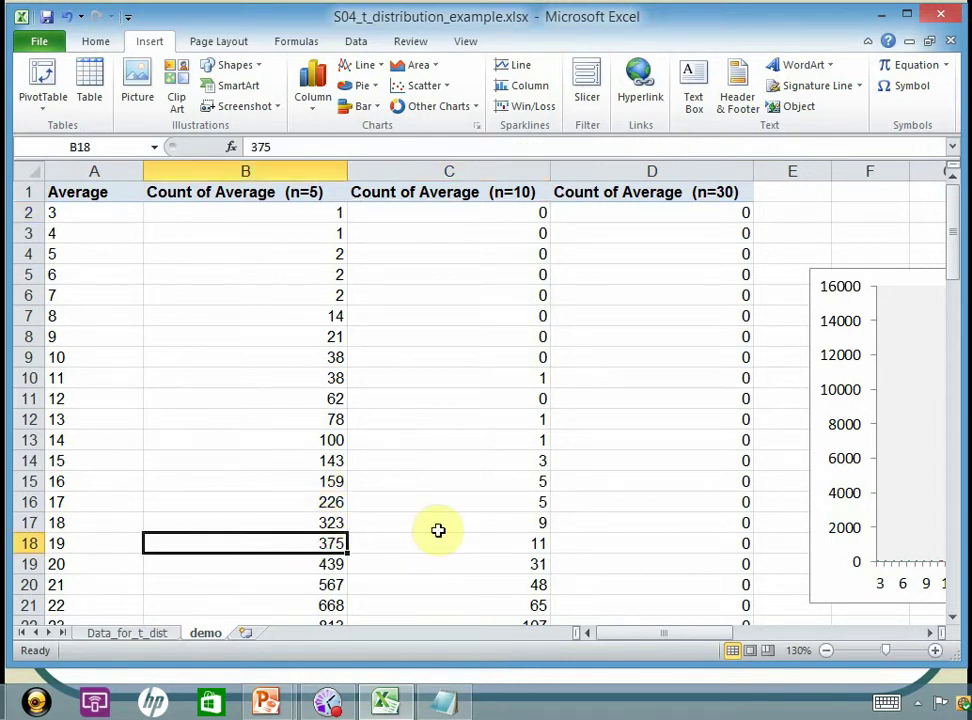
{"action": "left_click", "coordinate": [478, 545]}
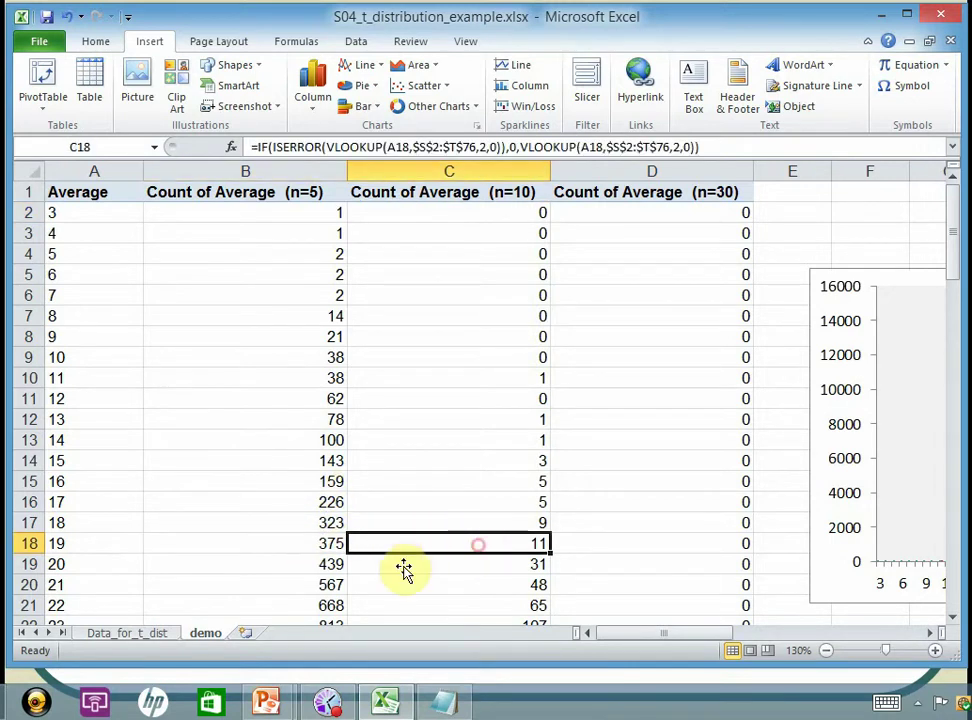
{"action": "left_click", "coordinate": [170, 637]}
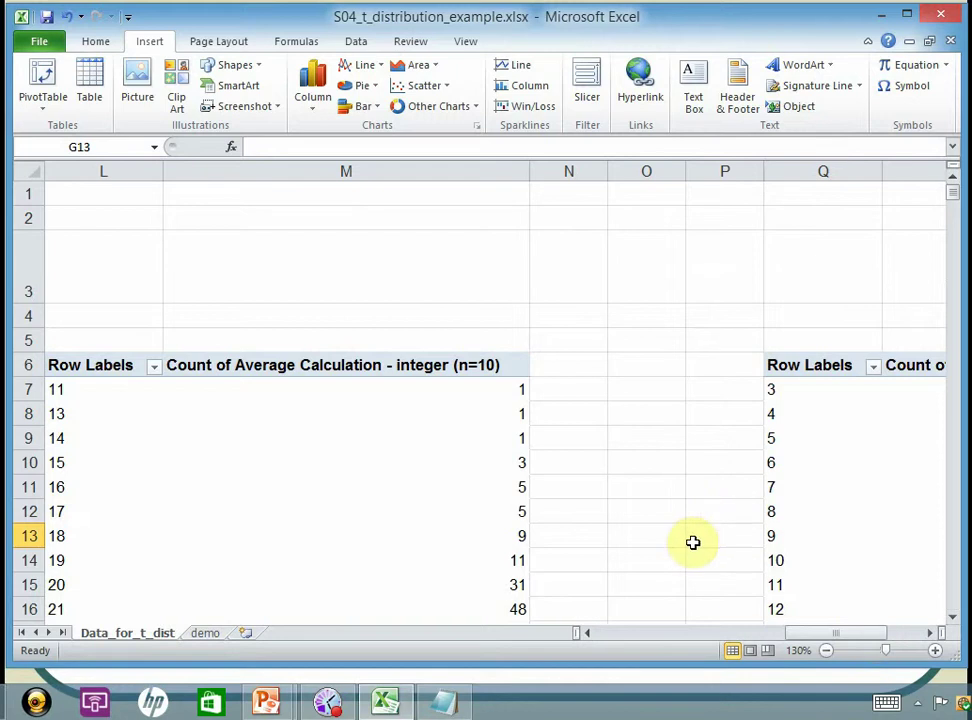
{"action": "scroll", "coordinate": [693, 542], "scroll_direction": "down", "scroll_amount": 1}
{"action": "scroll", "coordinate": [650, 548], "scroll_direction": "down", "scroll_amount": 2}
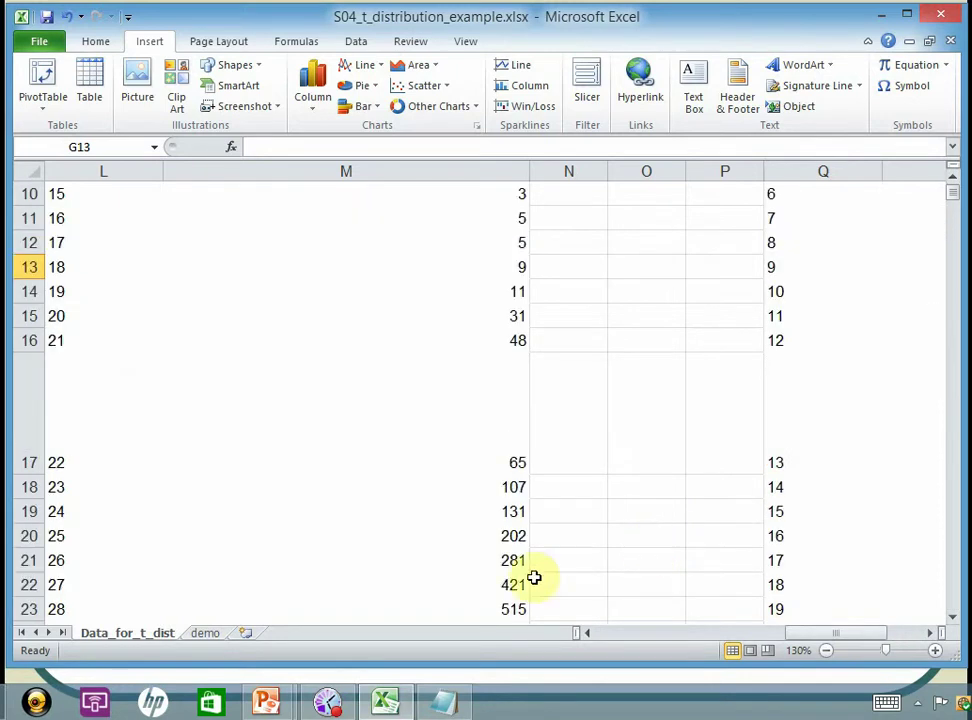
{"action": "left_click", "coordinate": [207, 640]}
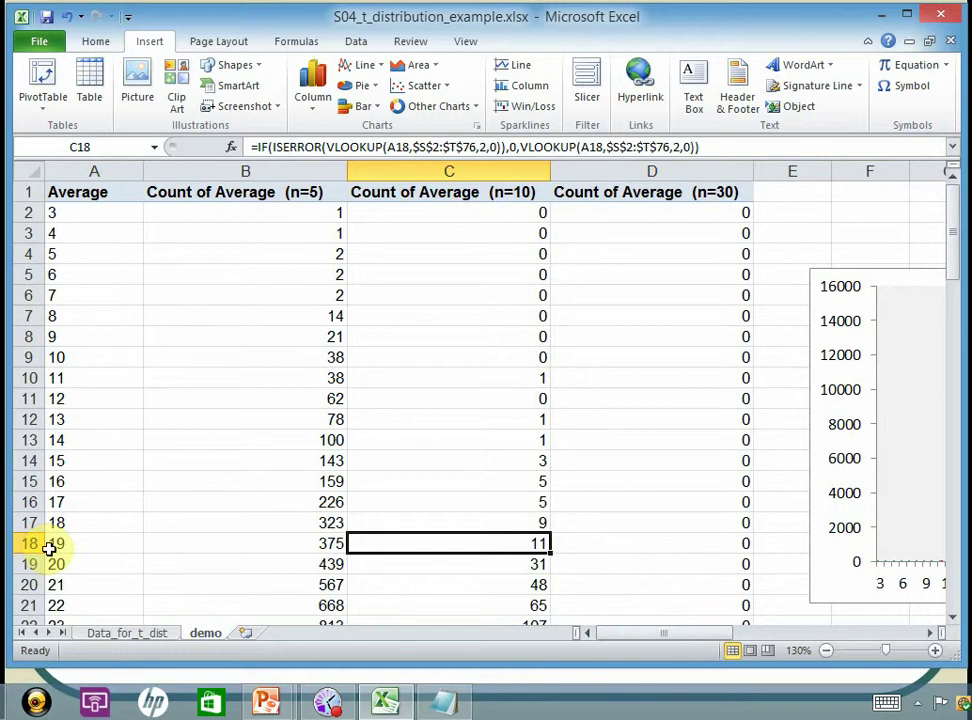
{"action": "left_click", "coordinate": [150, 634]}
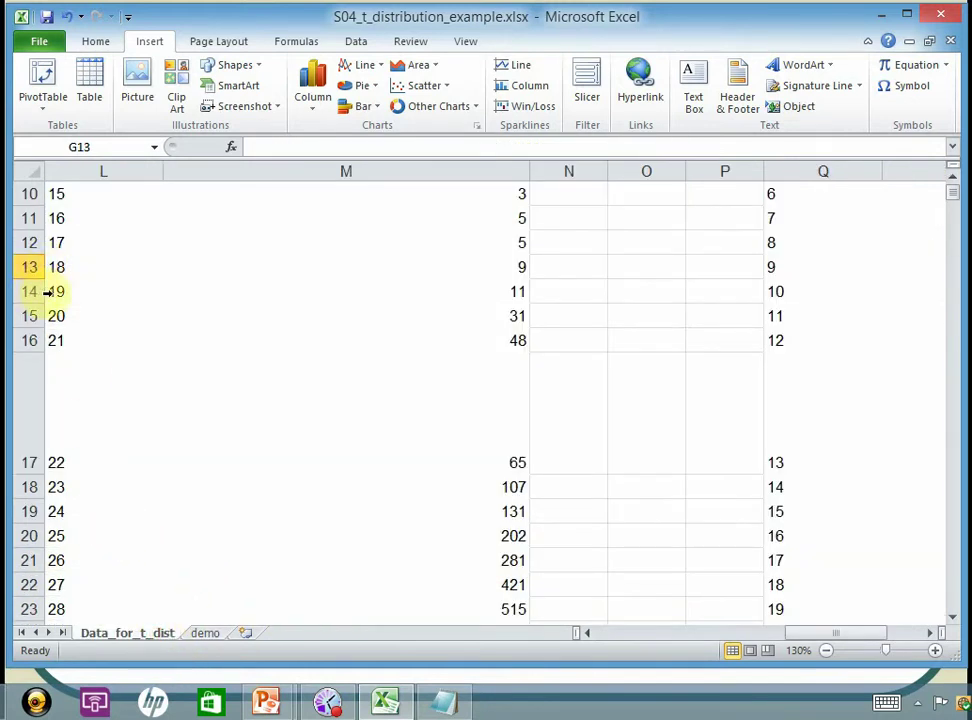
{"action": "left_click", "coordinate": [207, 634]}
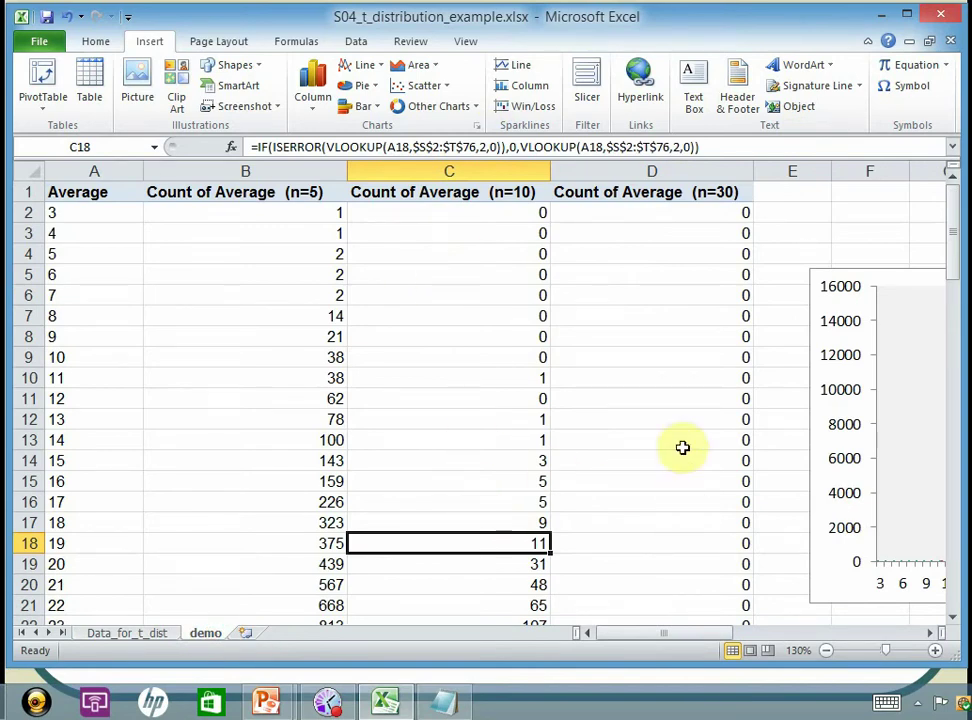
- Examine the demo table's n=30 counts from the lowest averages upward, and bring the column chart beside it into view
{"action": "left_click", "coordinate": [638, 543]}
{"action": "scroll", "coordinate": [631, 547], "scroll_direction": "down", "scroll_amount": 3}
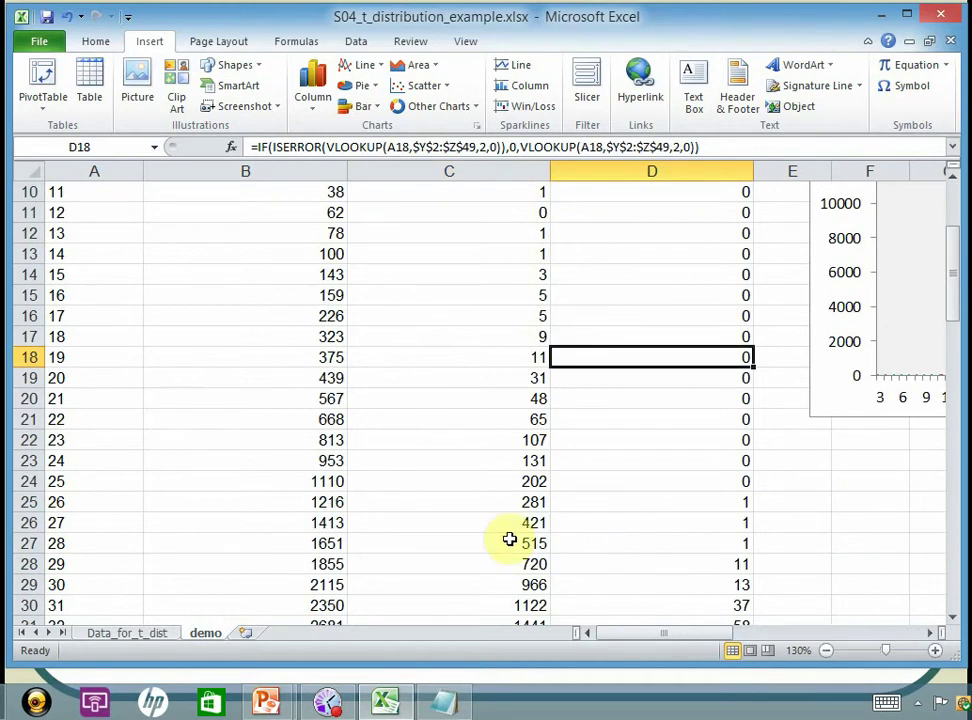
{"action": "scroll", "coordinate": [644, 310], "scroll_direction": "up", "scroll_amount": 2}
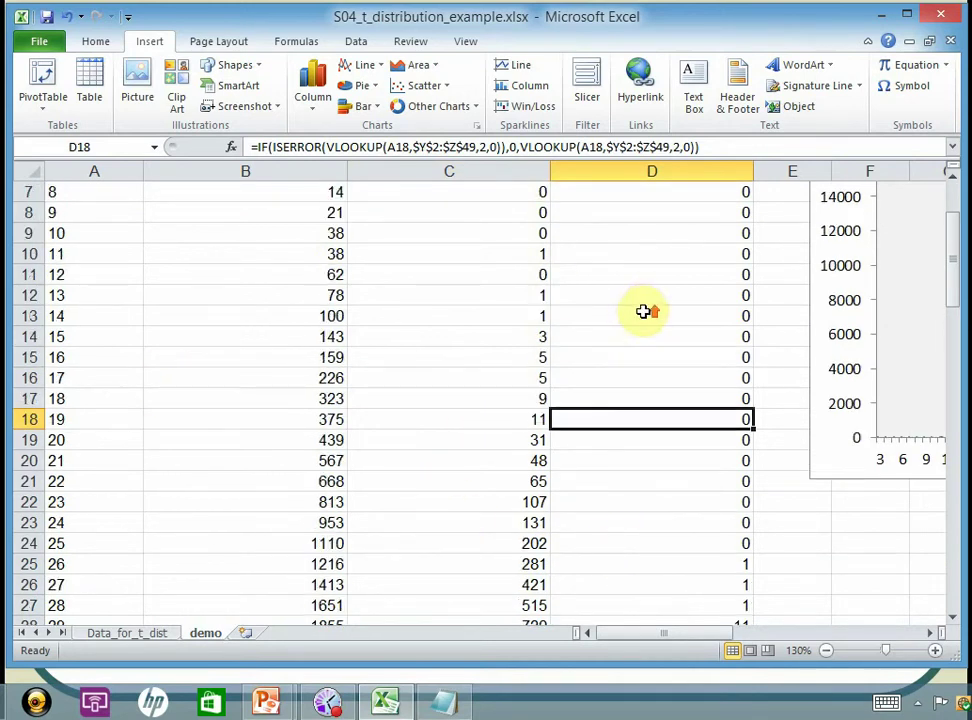
{"action": "scroll", "coordinate": [600, 345], "scroll_direction": "up", "scroll_amount": 1}
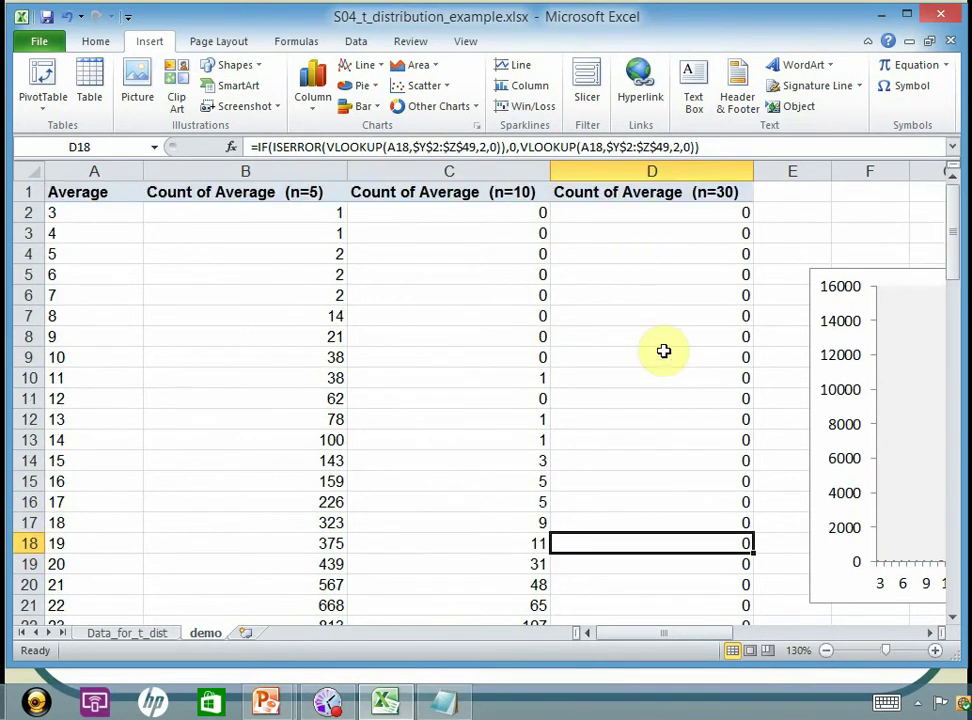
{"action": "scroll", "coordinate": [385, 560], "scroll_direction": "down", "scroll_amount": 6}
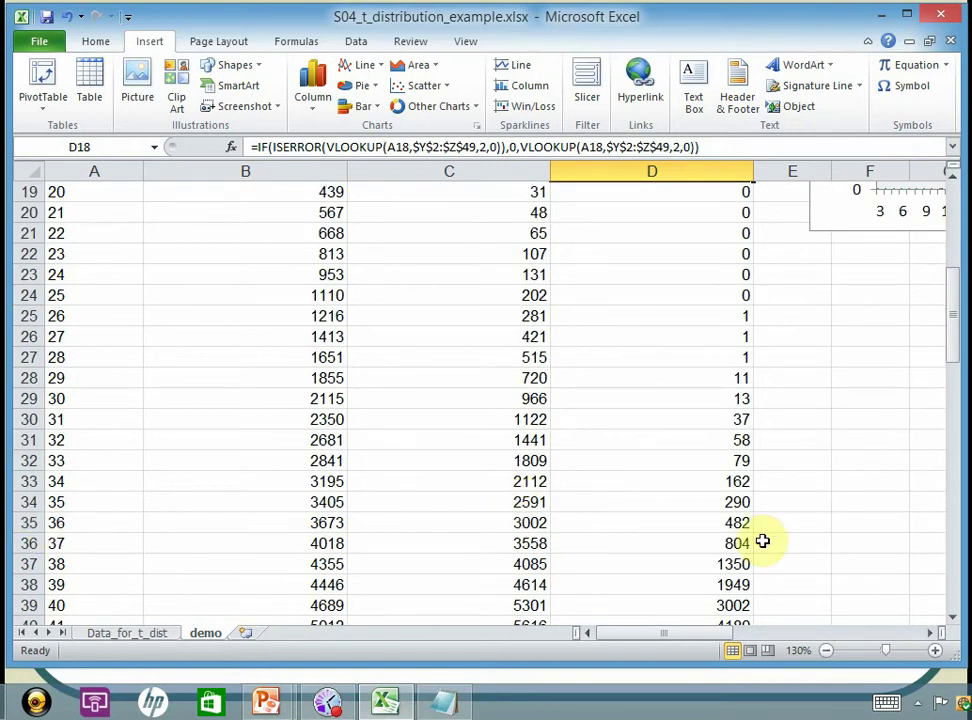
{"action": "scroll", "coordinate": [750, 537], "scroll_direction": "up", "scroll_amount": 6}
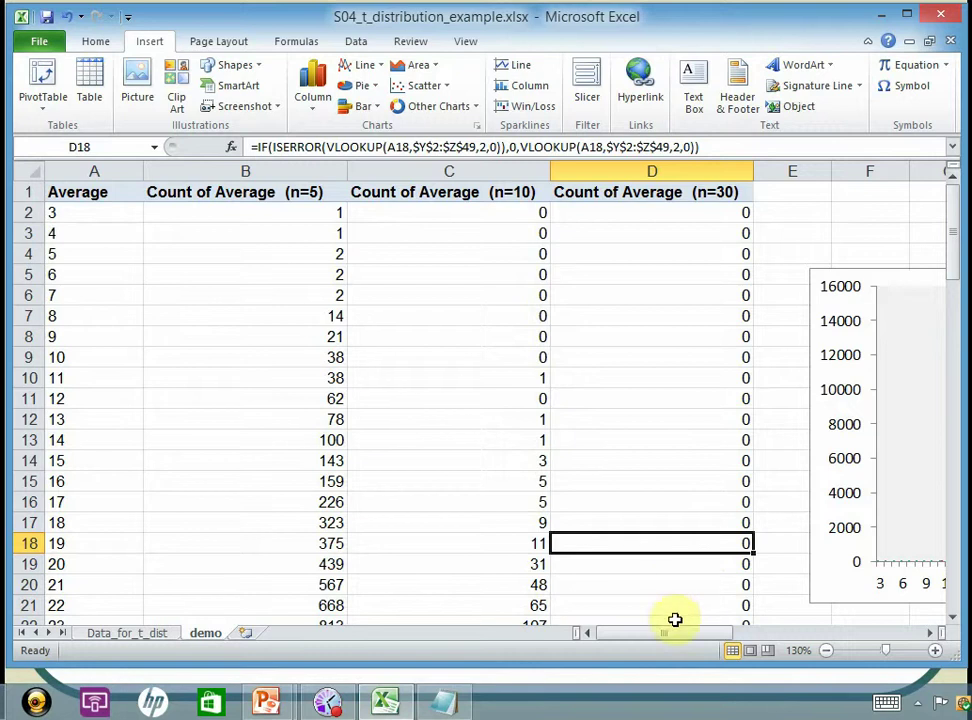
{"action": "left_click_drag", "start_coordinate": [677, 640], "coordinate": [735, 650]}
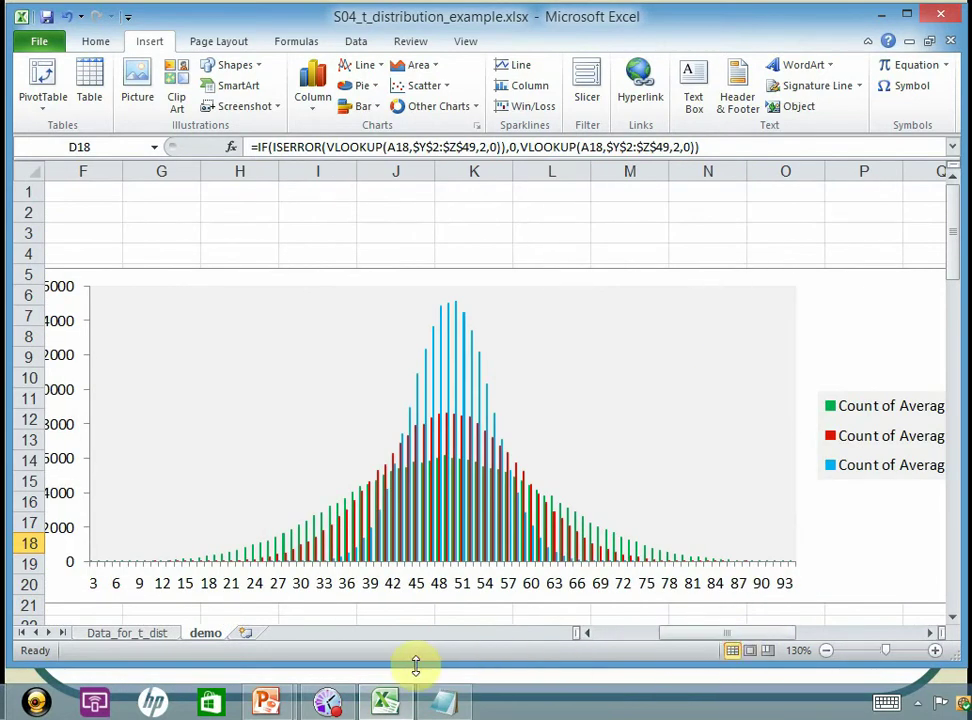
{"action": "left_click", "coordinate": [330, 700]}
{"action": "left_click", "coordinate": [475, 232]}
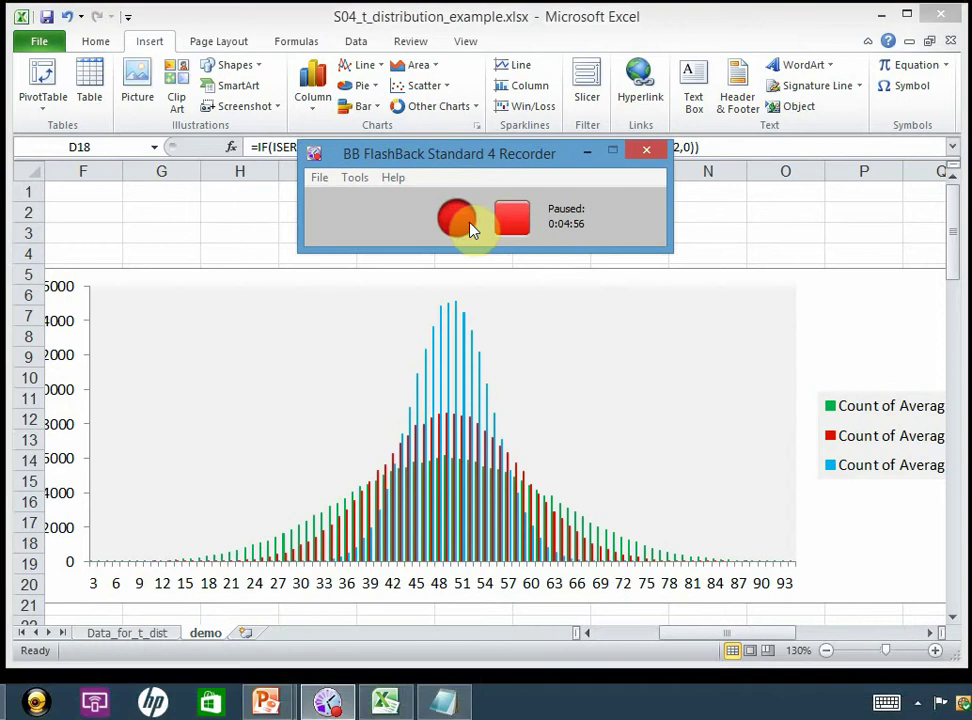
{"action": "left_click", "coordinate": [473, 230]}
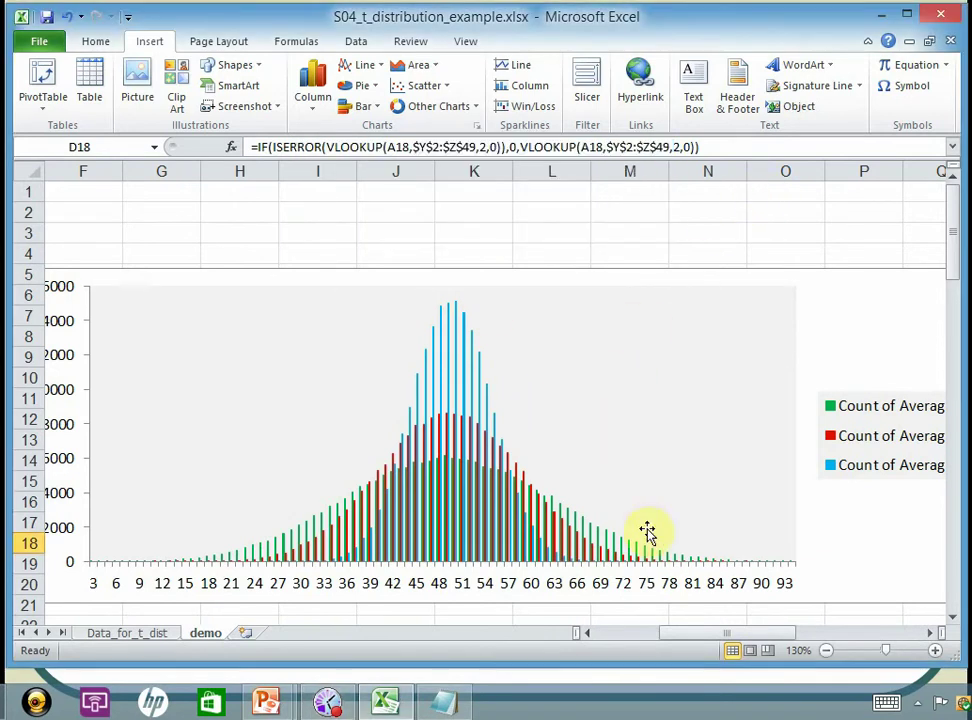
- Examine the chart and its legend, and trace the n=30 series back to its source column in the demo table
{"action": "left_click_drag", "start_coordinate": [686, 639], "coordinate": [666, 636]}
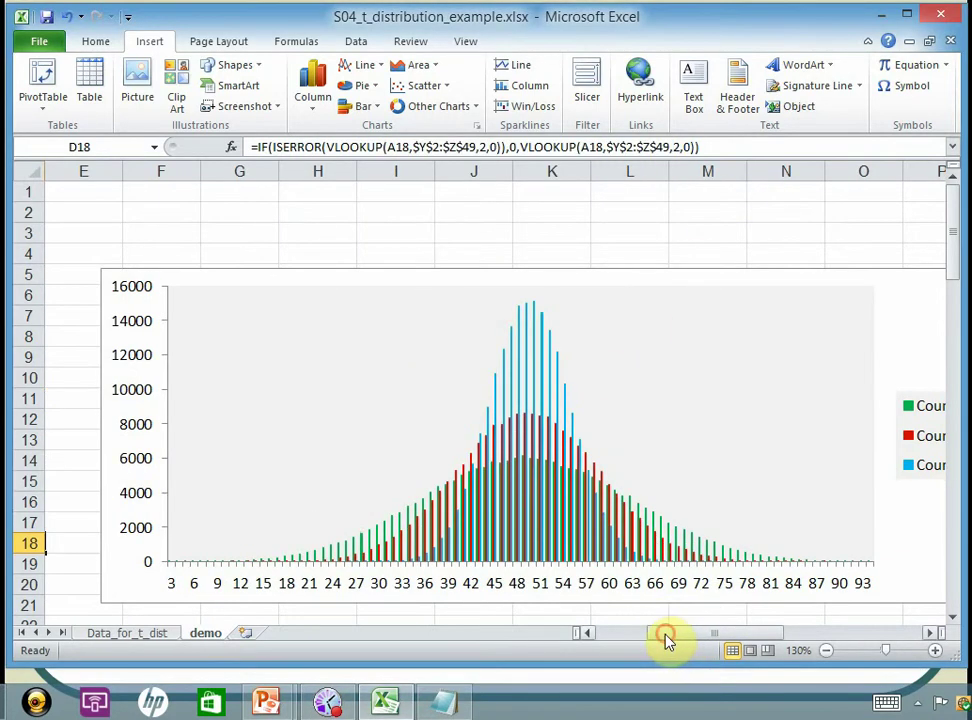
{"action": "scroll", "coordinate": [666, 622], "scroll_direction": "down", "scroll_amount": 1}
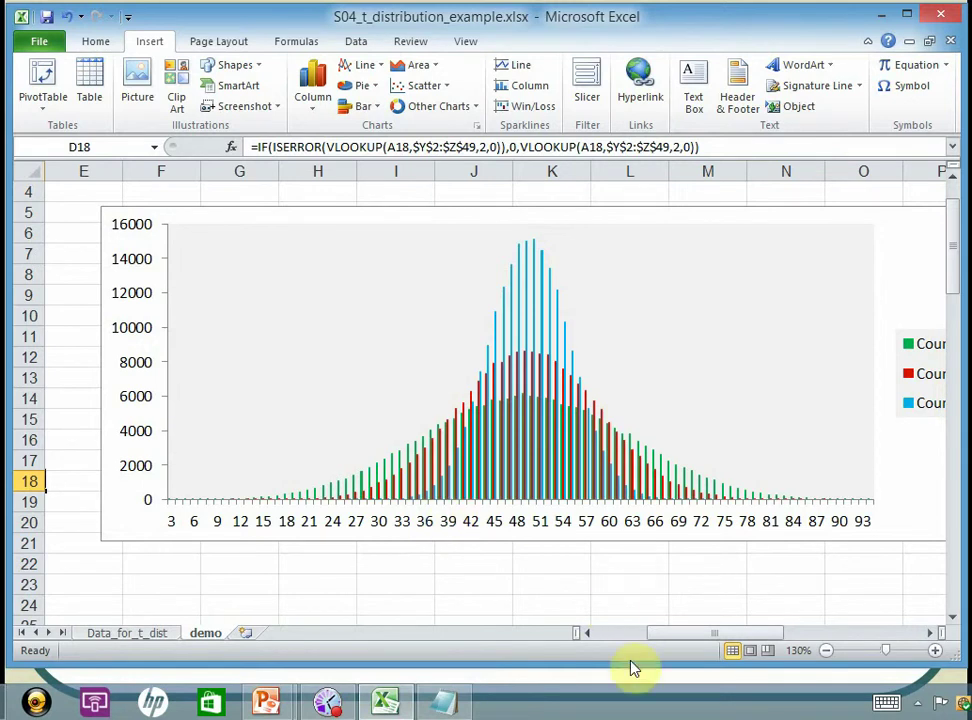
{"action": "left_click_drag", "start_coordinate": [657, 634], "coordinate": [691, 640]}
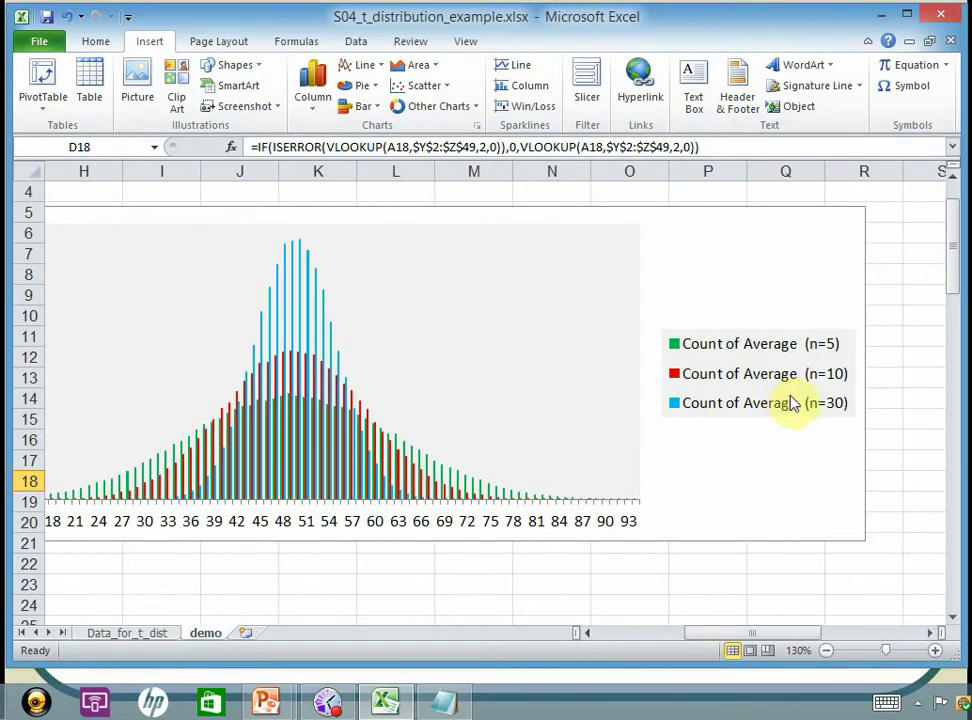
{"action": "left_click", "coordinate": [318, 287]}
{"action": "left_click_drag", "start_coordinate": [720, 645], "coordinate": [600, 653]}
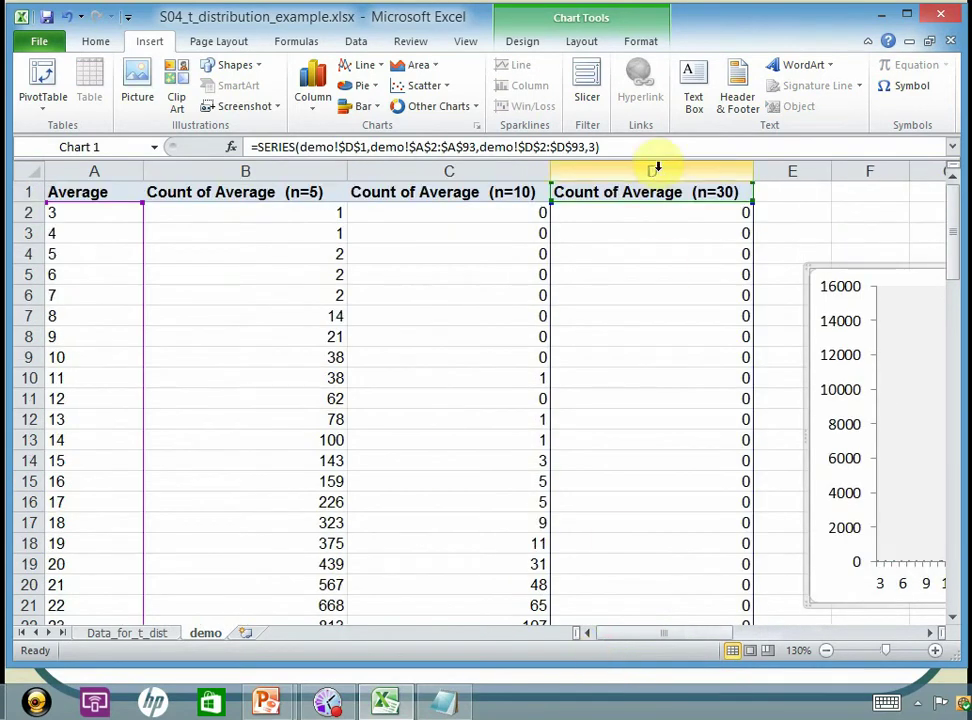
{"action": "left_click_drag", "start_coordinate": [720, 636], "coordinate": [775, 642]}
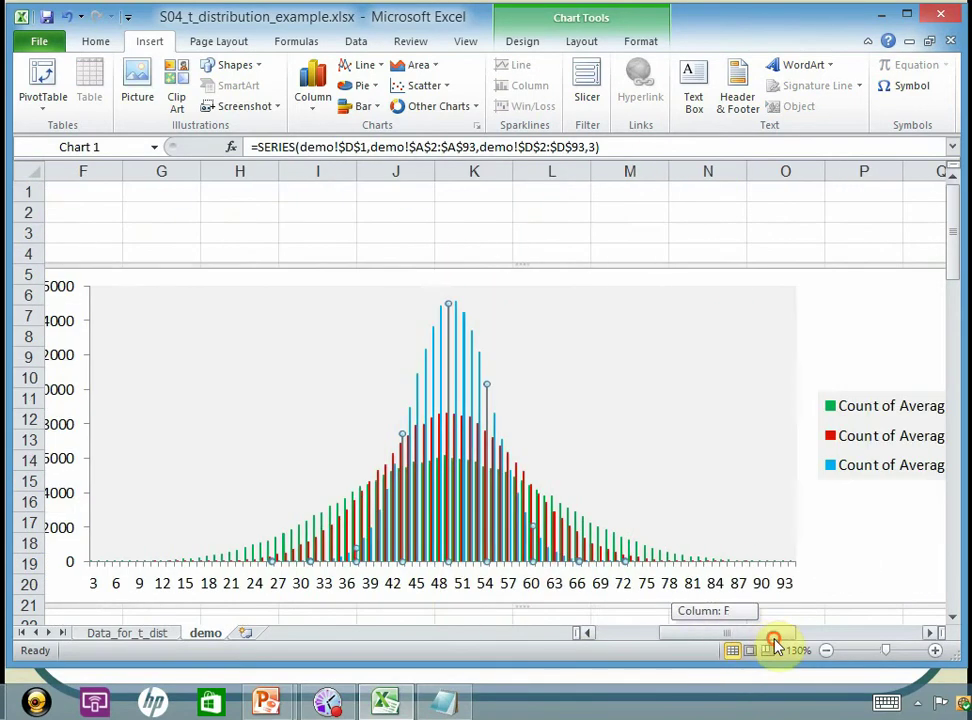
- Select the n=10 series in the chart and examine its spread along the average axis
{"action": "scroll", "coordinate": [564, 473], "scroll_direction": "down", "scroll_amount": 2}
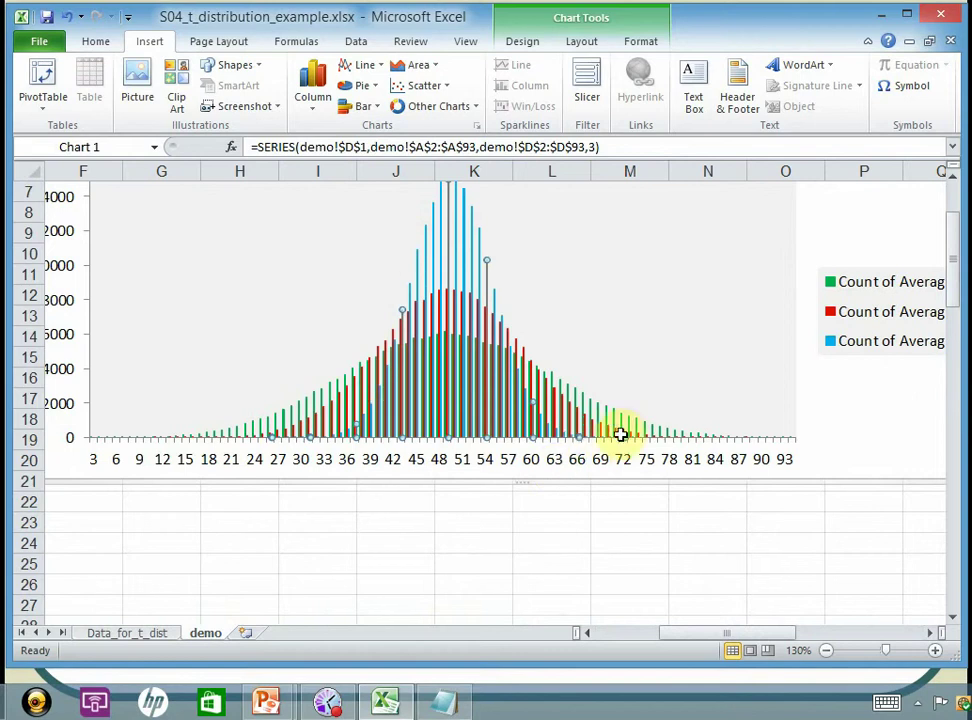
{"action": "mouse_move", "coordinate": [585, 420]}
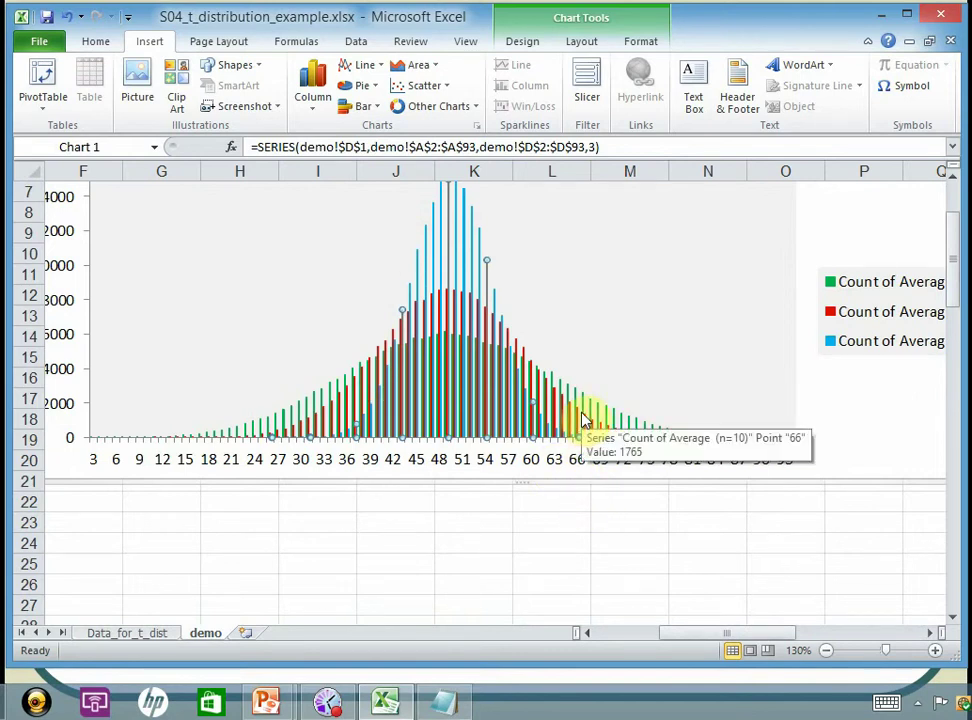
{"action": "left_click", "coordinate": [577, 420]}
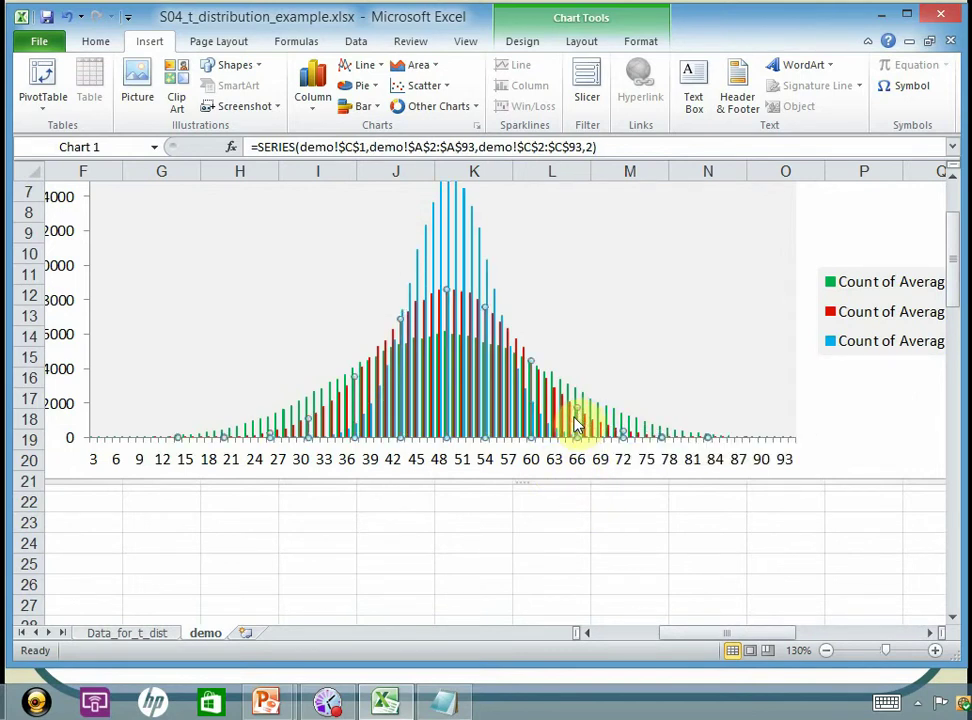
{"action": "mouse_move", "coordinate": [705, 633]}
{"action": "left_mouse_down"}
{"action": "mouse_move", "coordinate": [735, 650]}
{"action": "mouse_move", "coordinate": [775, 634]}
{"action": "mouse_move", "coordinate": [694, 629]}
{"action": "left_mouse_up"}
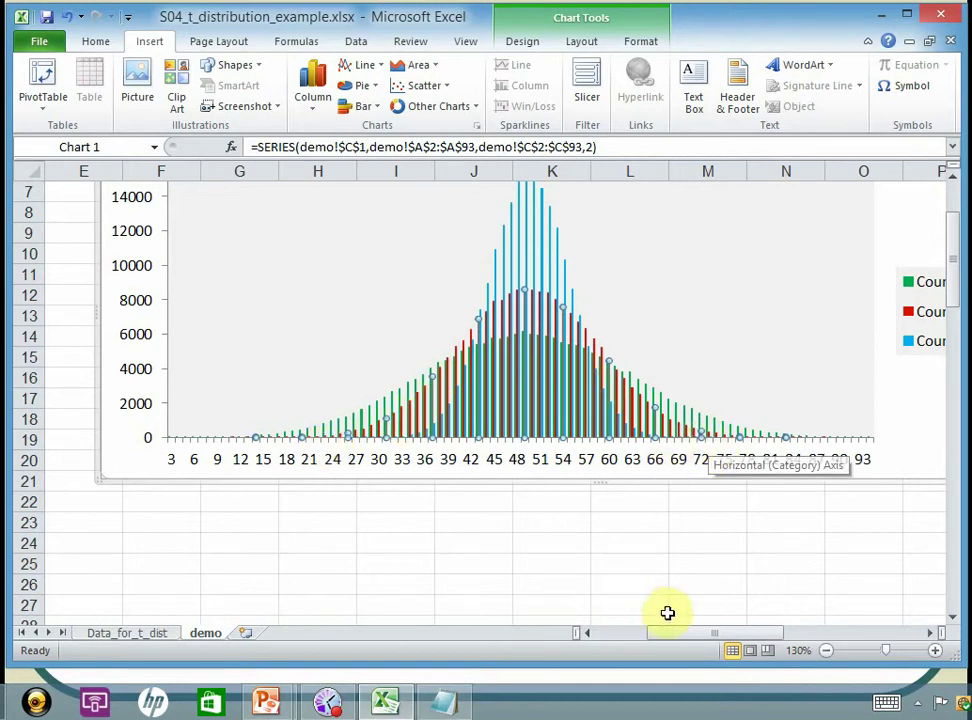
- Select the n=5 series and examine its spread, and deselect the chart to compare all three distributions
{"action": "left_click_drag", "start_coordinate": [689, 637], "coordinate": [735, 610]}
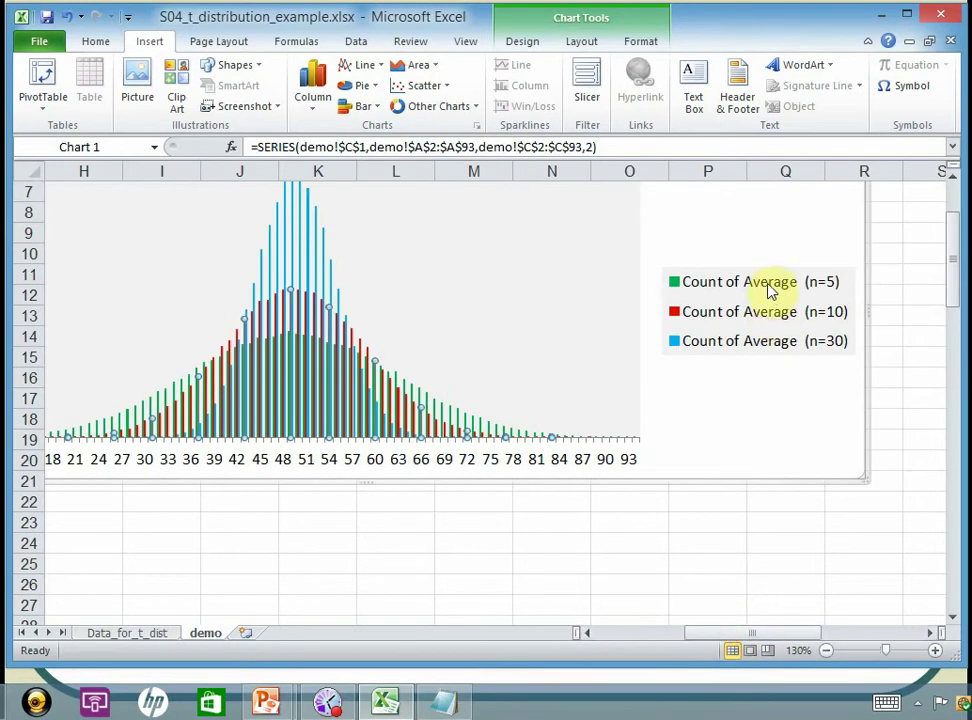
{"action": "left_click", "coordinate": [462, 412]}
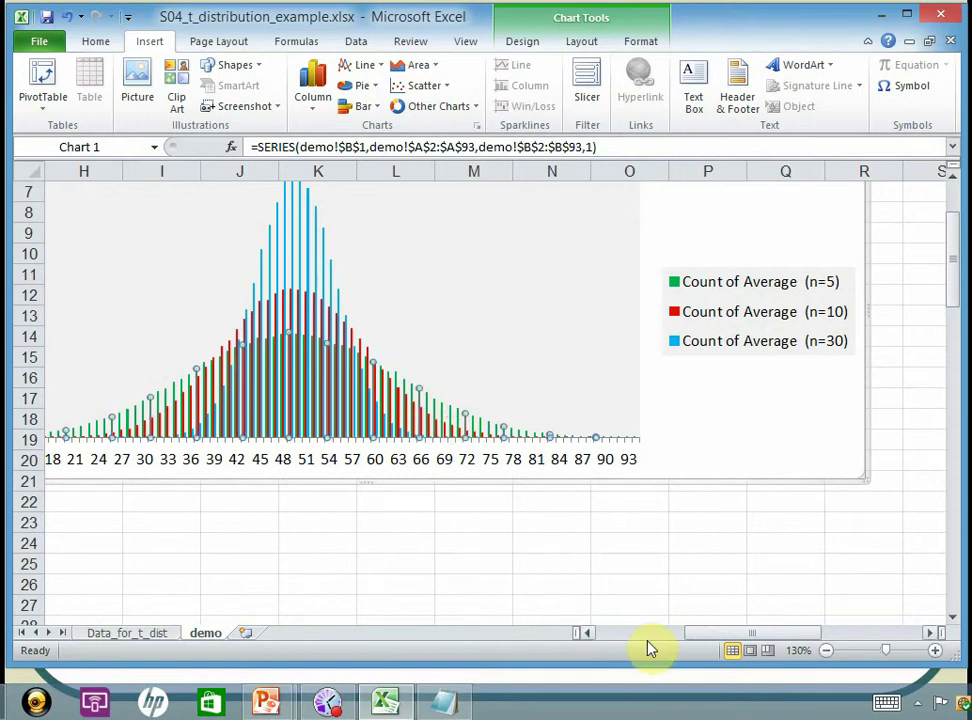
{"action": "left_click_drag", "start_coordinate": [745, 635], "coordinate": [705, 641]}
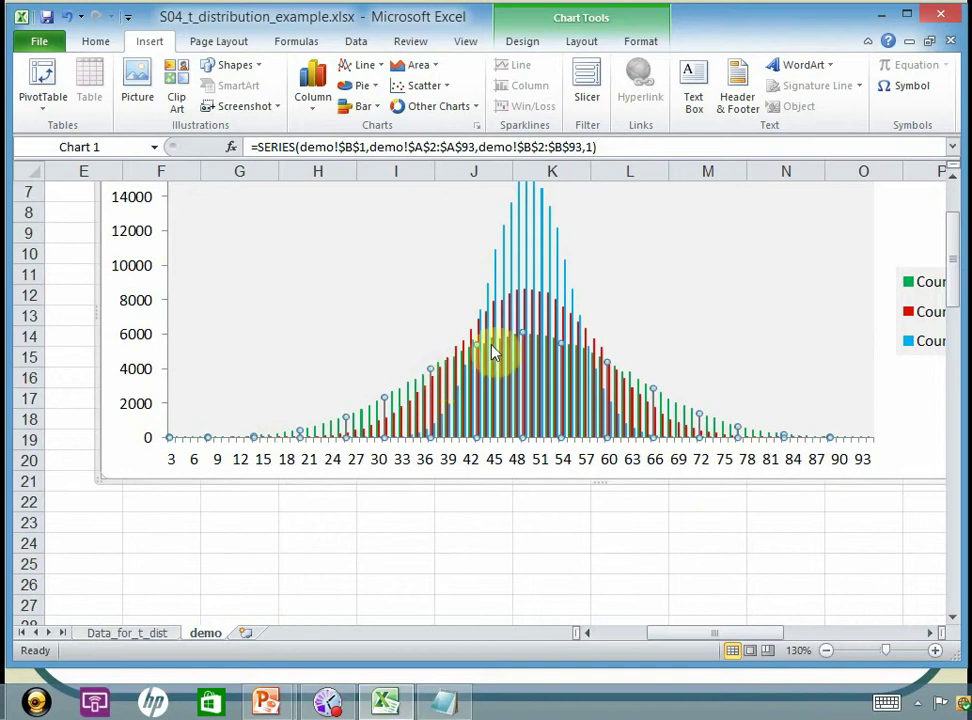
{"action": "left_click", "coordinate": [540, 525]}
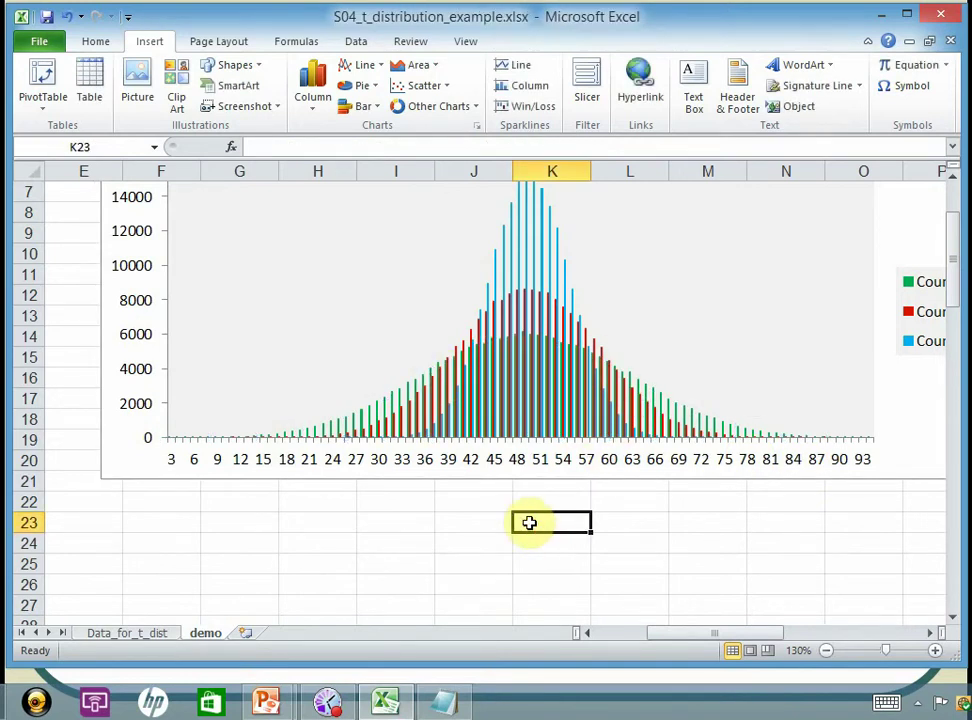
{"action": "scroll", "coordinate": [528, 521], "scroll_direction": "up", "scroll_amount": 1}
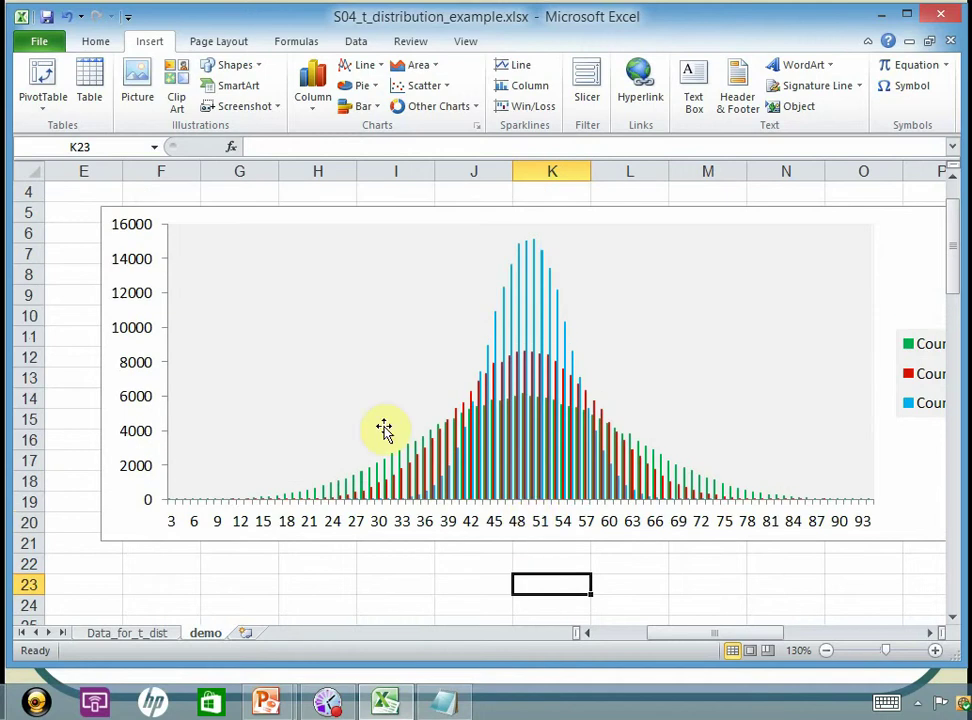